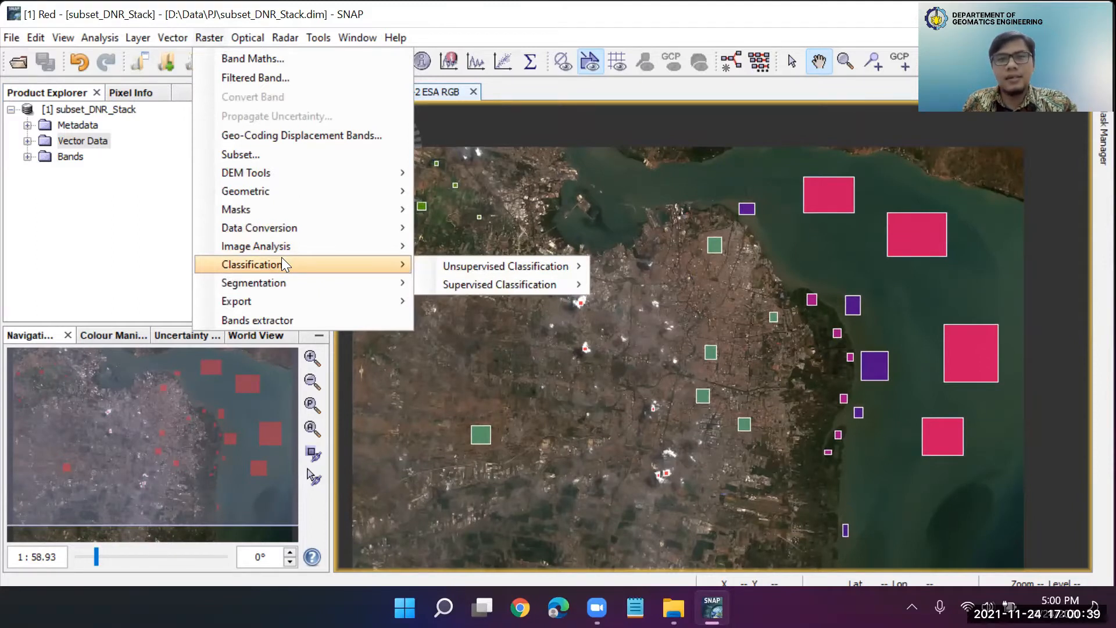
mouse_move(486, 282)
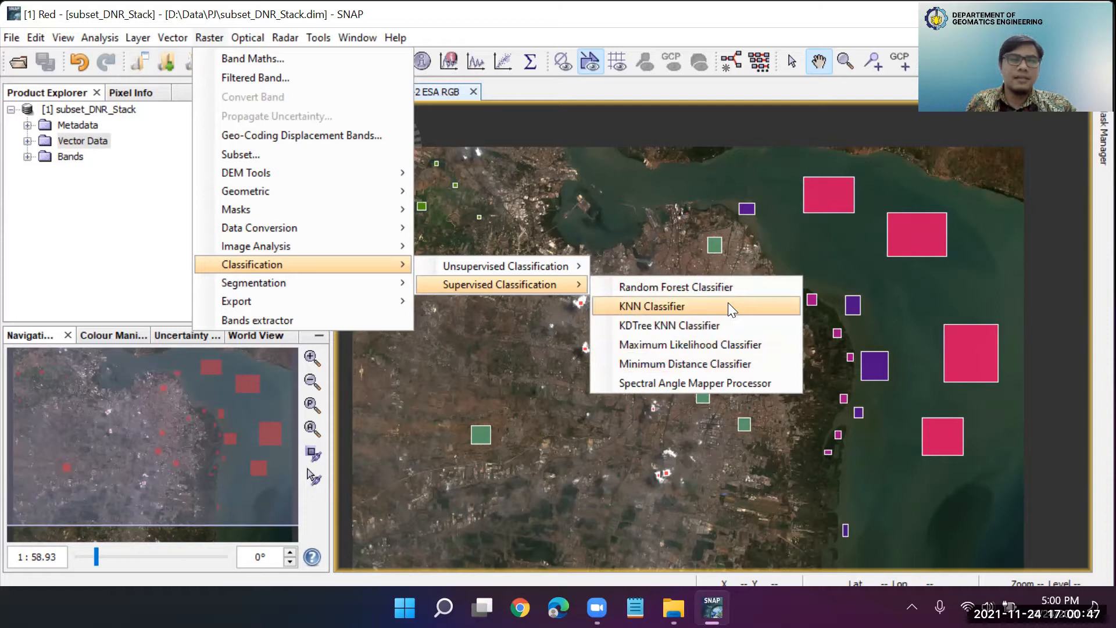
mouse_move(562, 268)
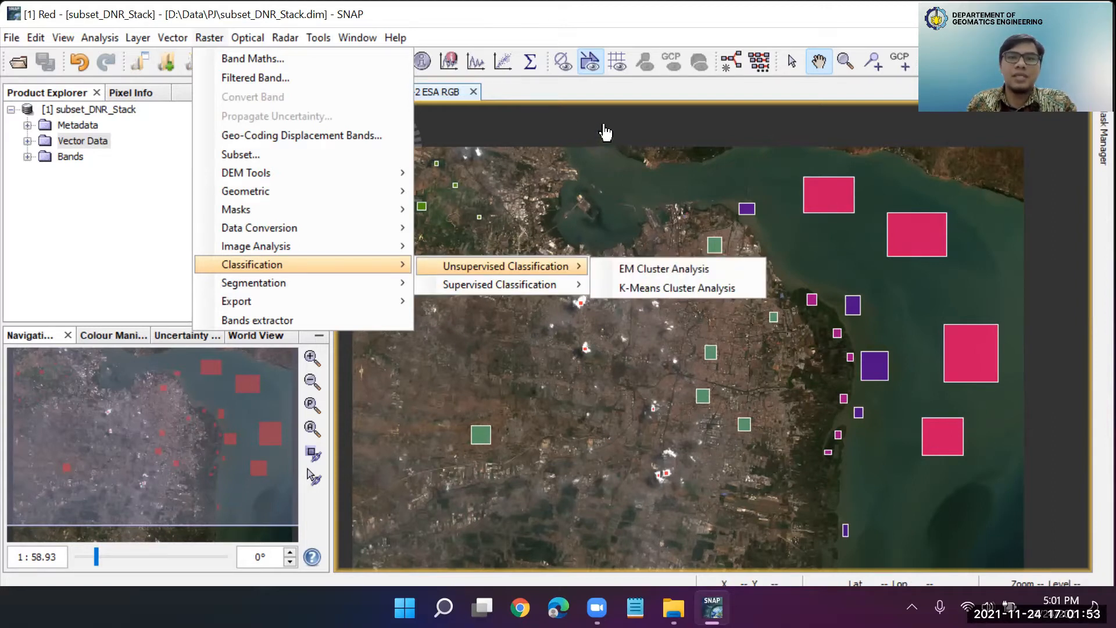
left_click(684, 41)
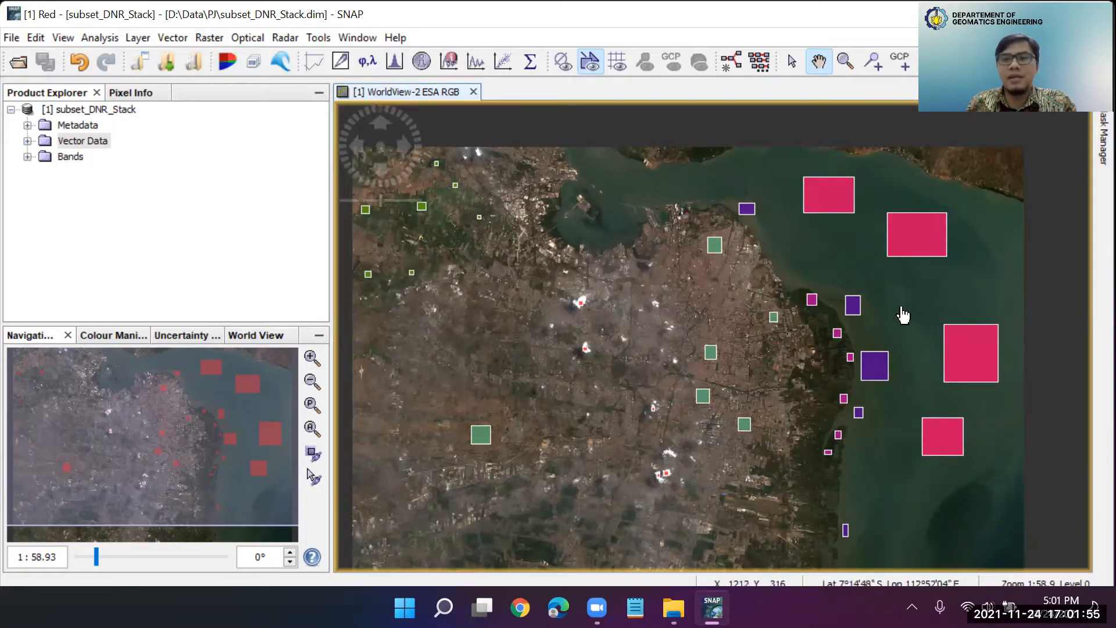
Expand the Vector Data folder of subset_DNR_Stack to list its training classes
scroll(835, 401, "up", 4)
scroll(836, 401, "down", 4)
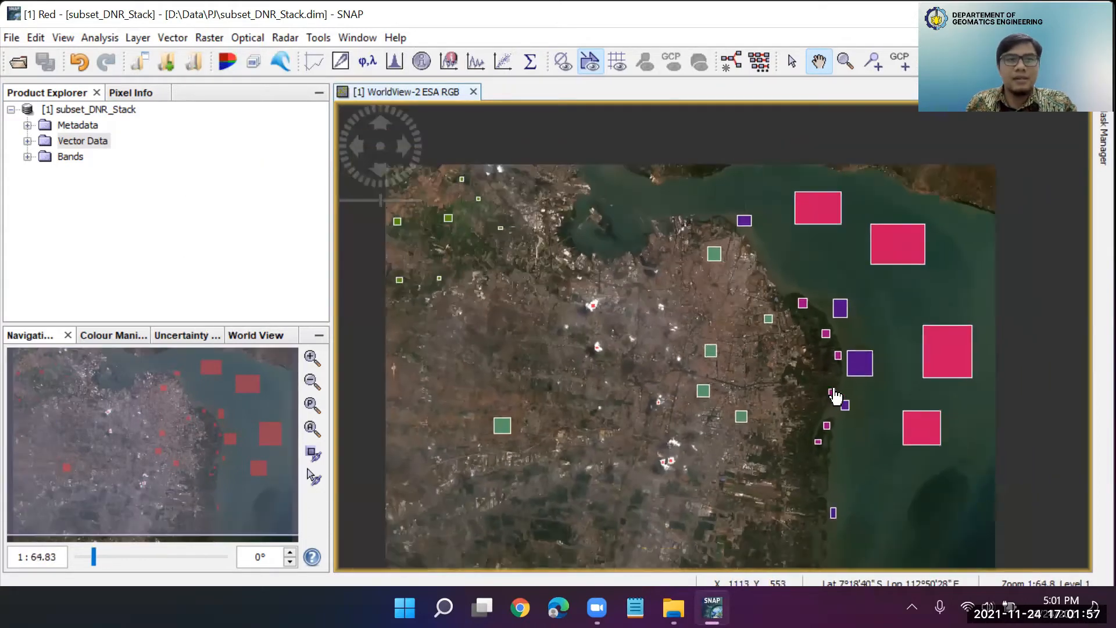
scroll(842, 350, "up", 1)
left_click_drag(876, 317, 829, 309)
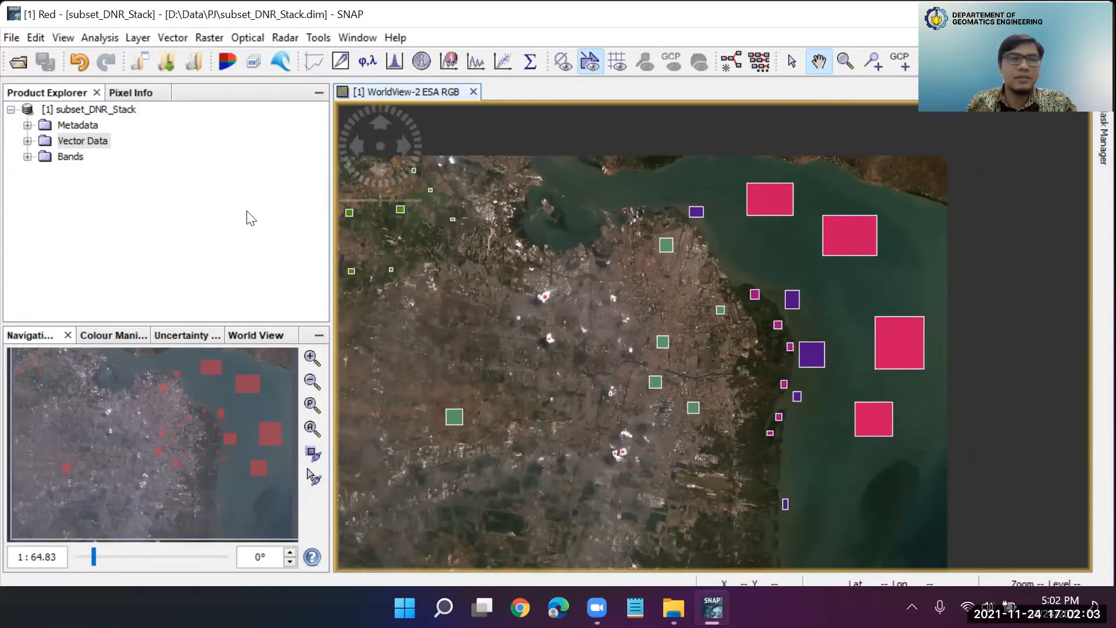
left_click(27, 141)
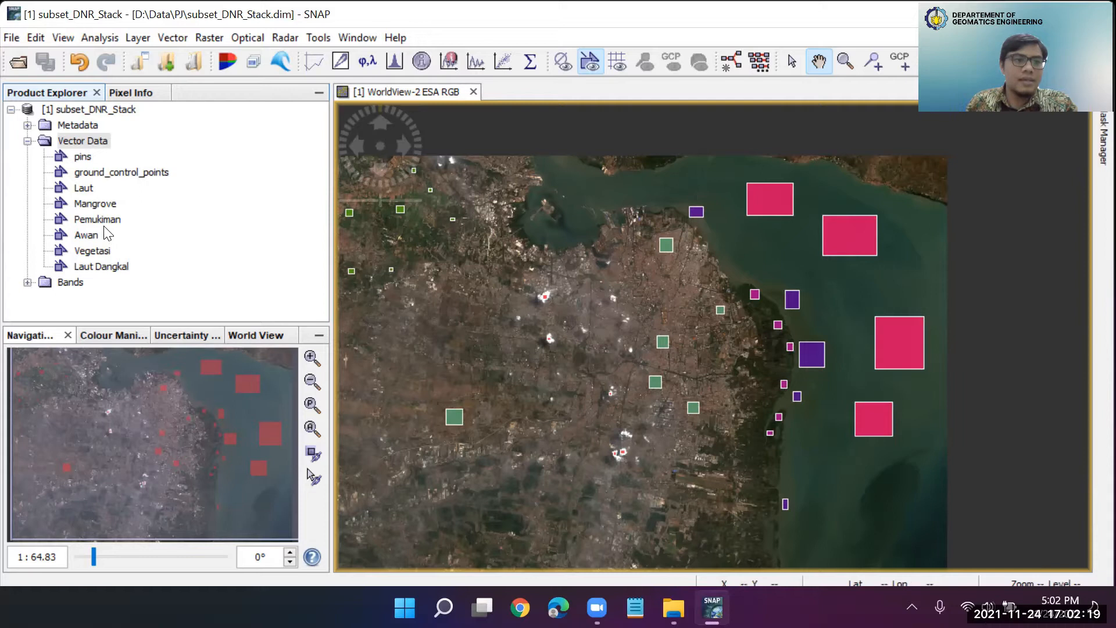
Examine the cloud (Awan) training polygons placed over the bright white patches in the RGB image
scroll(529, 346, "up", 3)
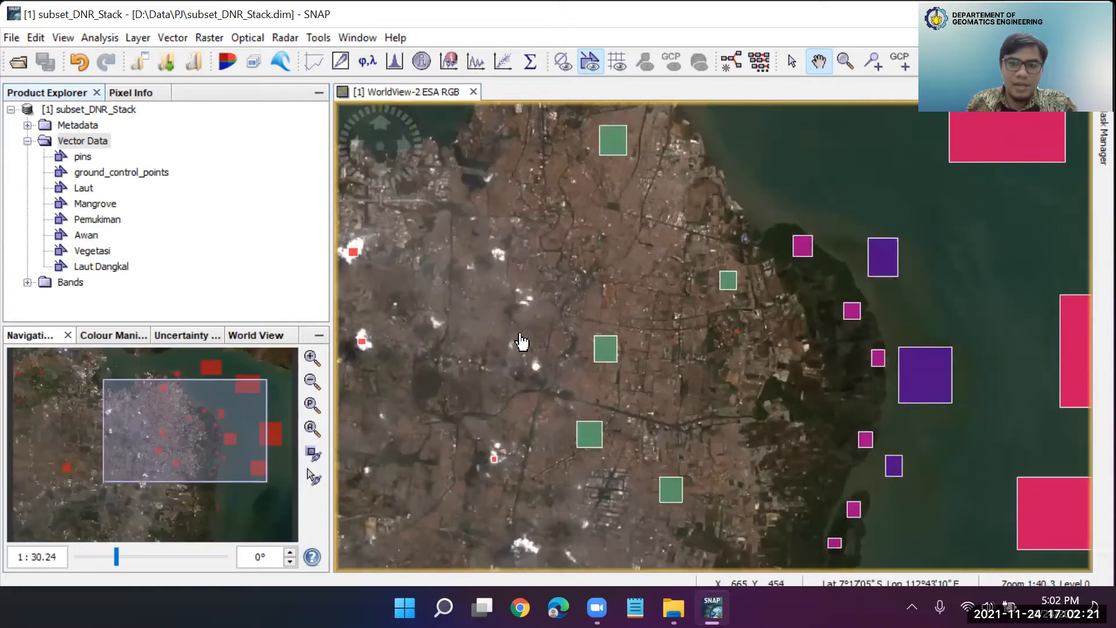
scroll(521, 341, "up", 3)
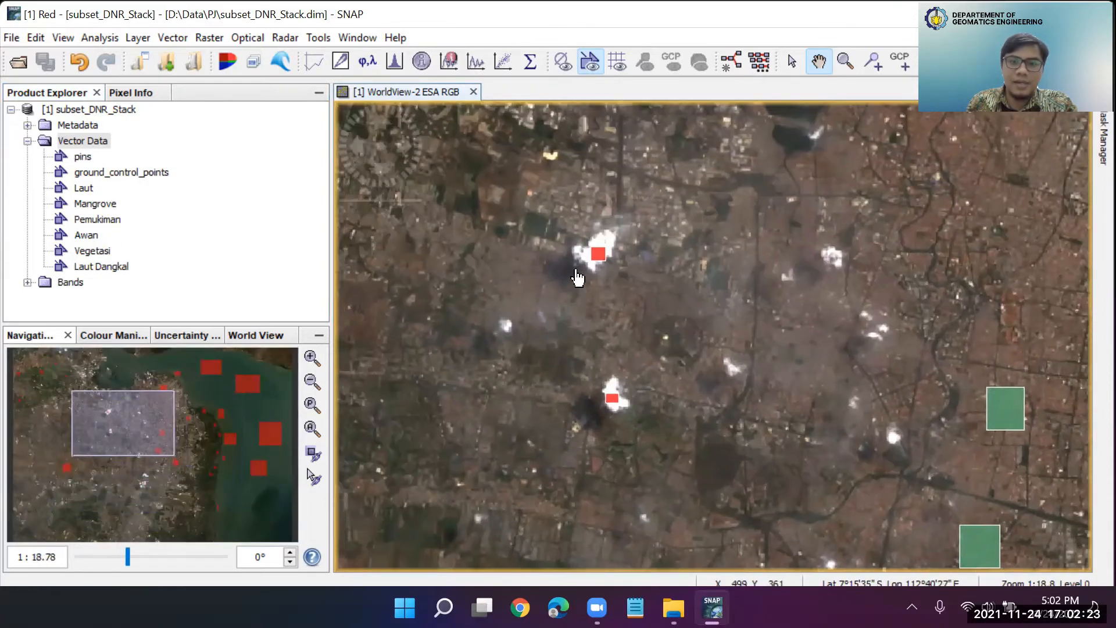
scroll(577, 278, "up", 4)
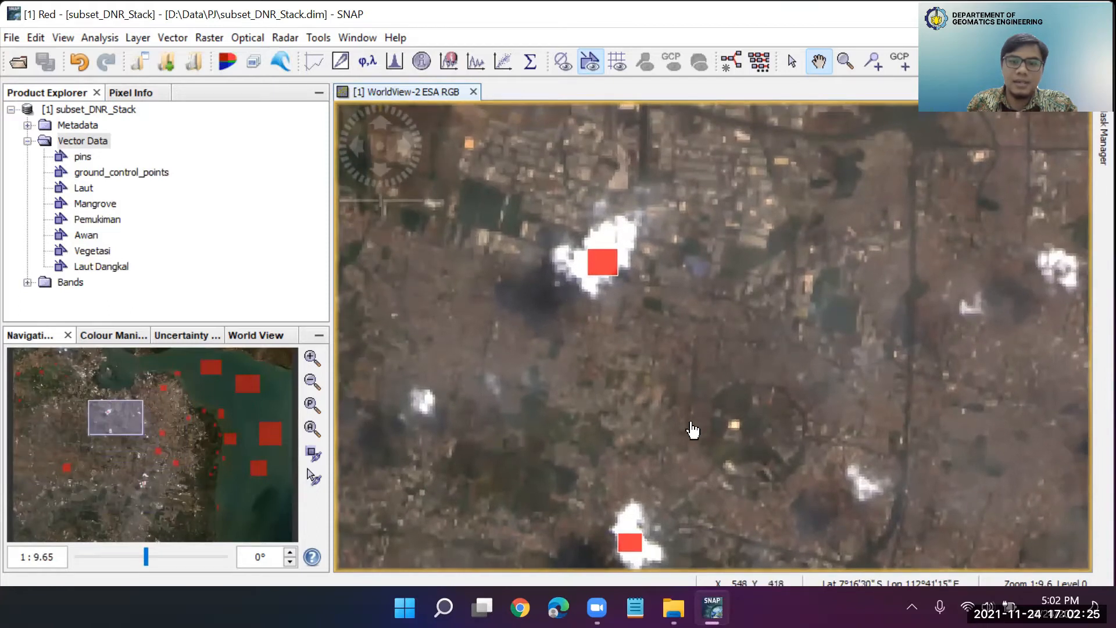
scroll(697, 427, "down", 3)
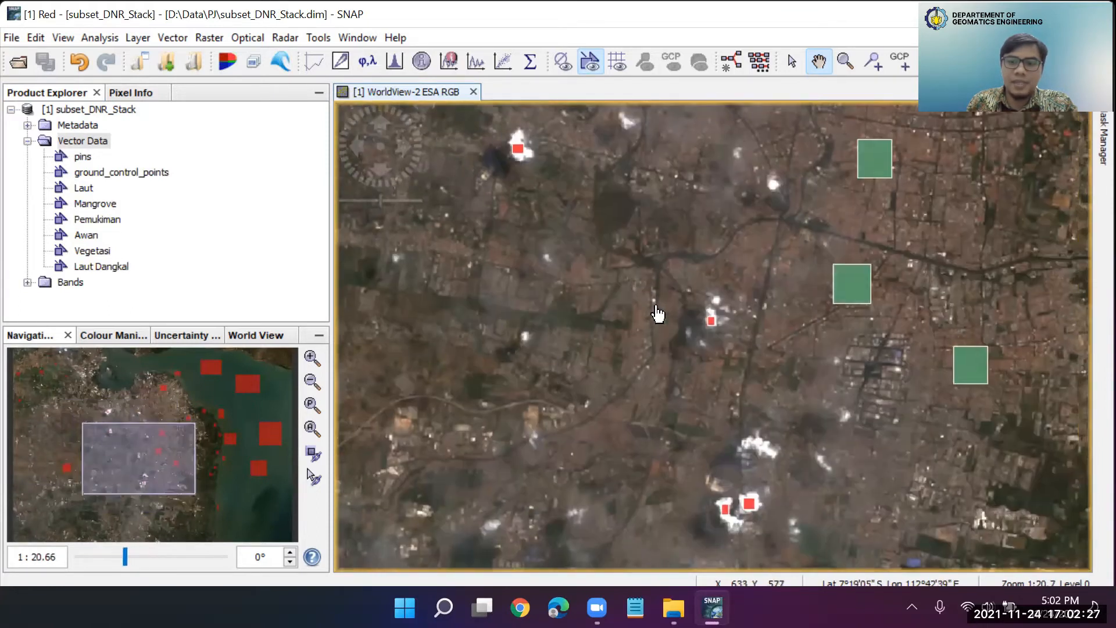
scroll(706, 317, "up", 2)
scroll(731, 374, "down", 4)
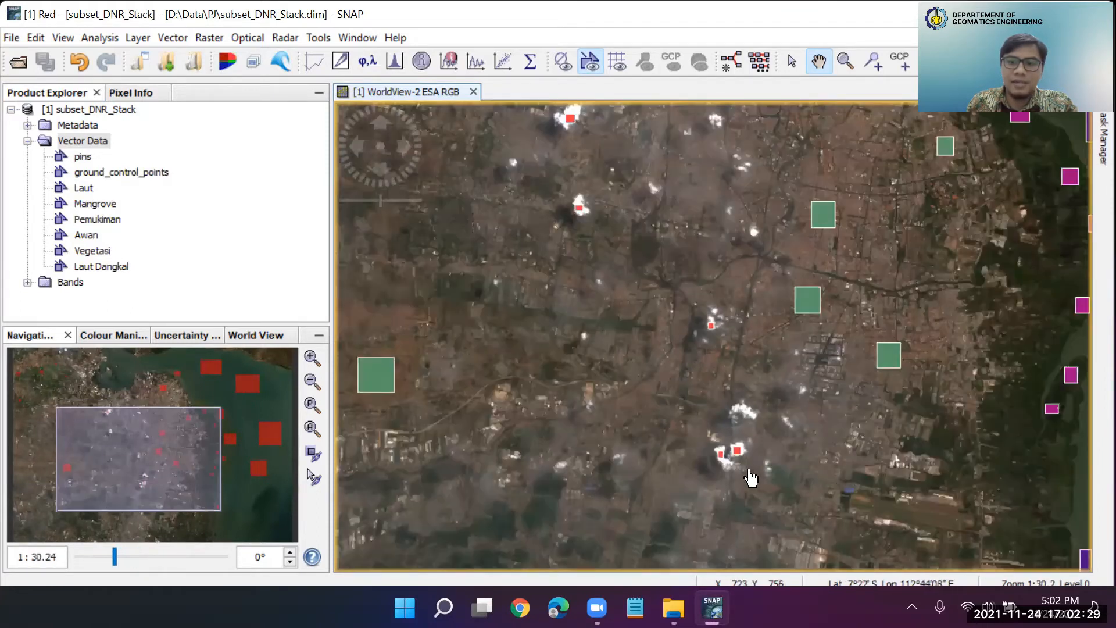
scroll(750, 477, "up", 3)
scroll(679, 370, "down", 3)
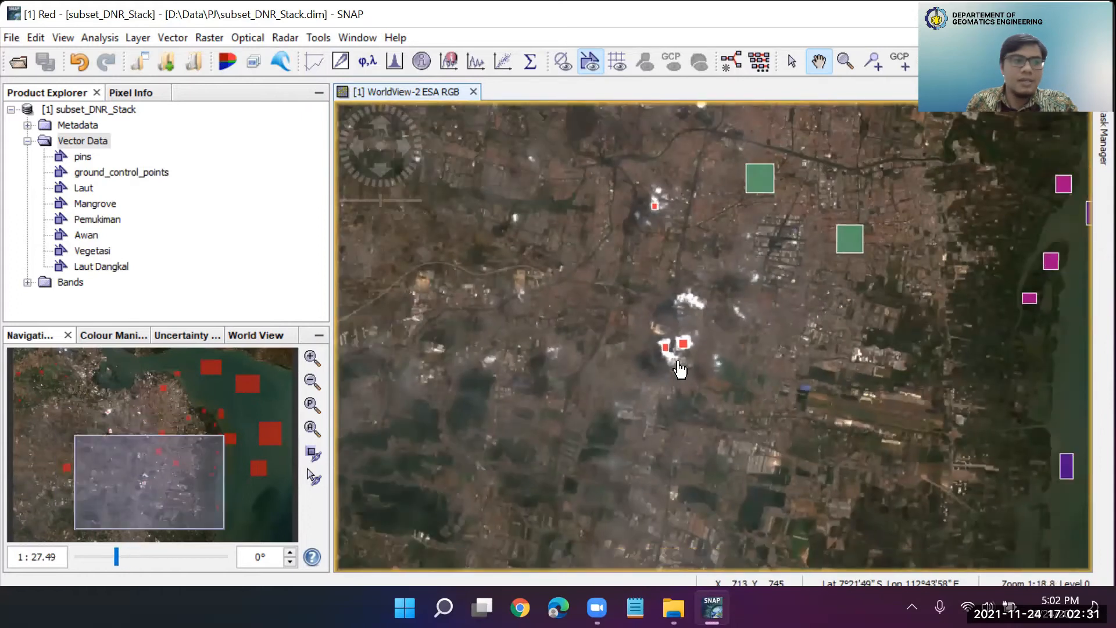
scroll(679, 370, "down", 3)
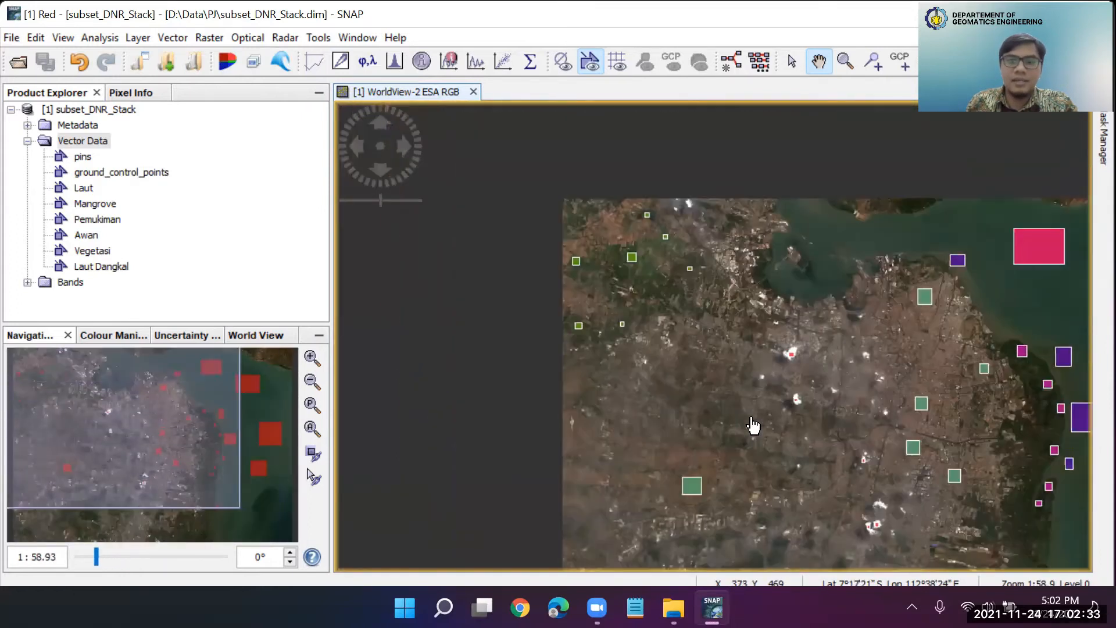
Examine the vegetation polygons in the northwest of the image and the settlement (Pemukiman) polygons across the land area
scroll(620, 294, "up", 3)
left_click_drag(625, 260, 668, 319)
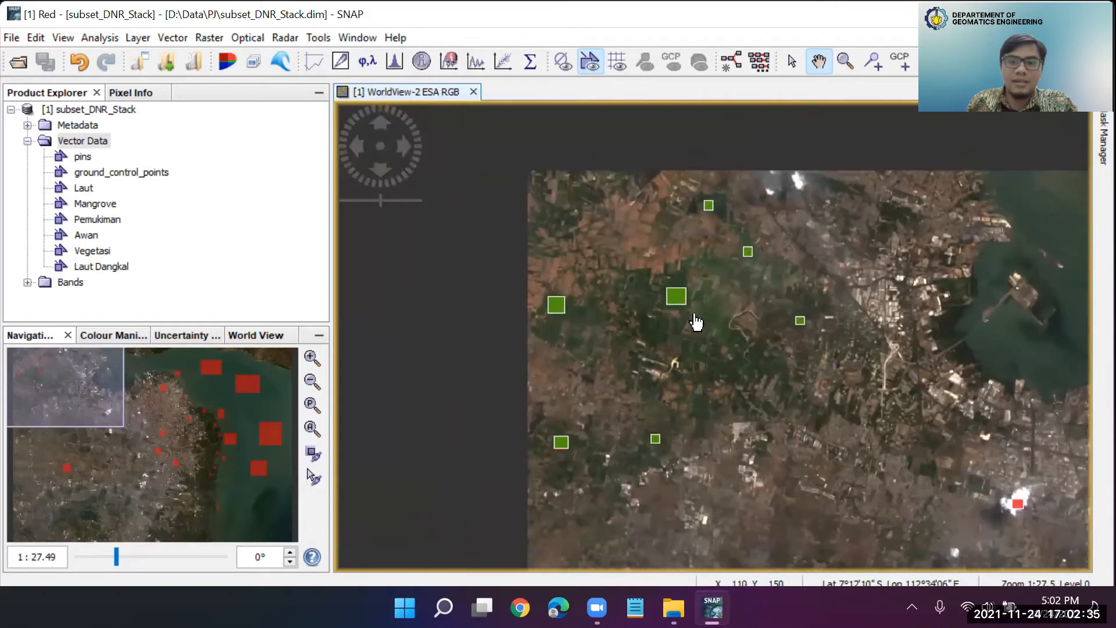
left_click_drag(815, 420, 613, 148)
left_click_drag(647, 349, 705, 267)
scroll(641, 309, "up", 1)
scroll(641, 309, "up", 1)
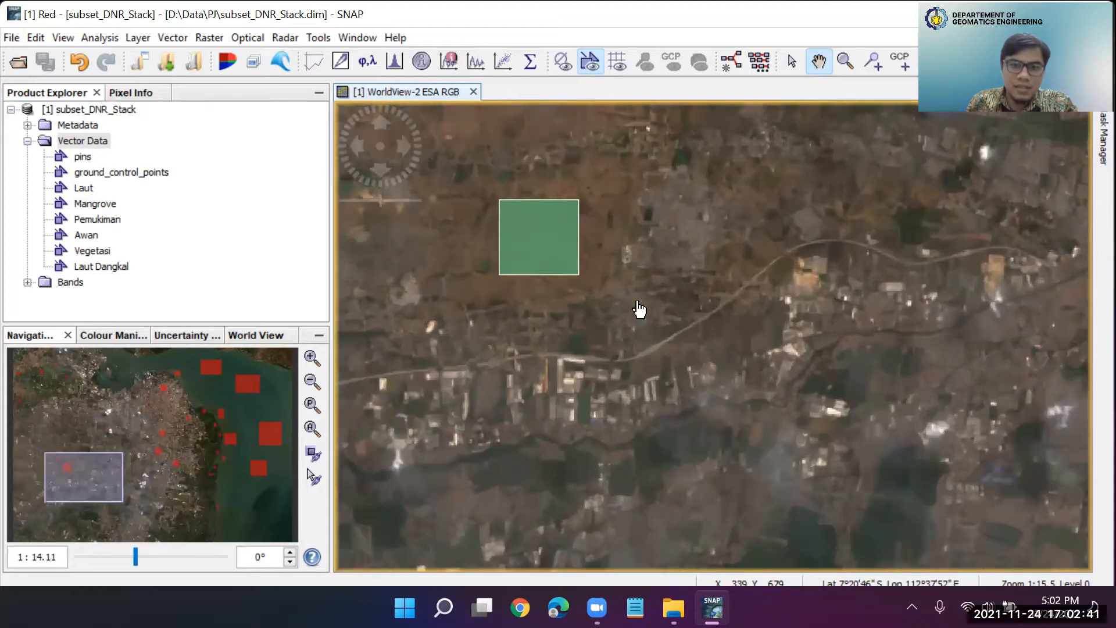
scroll(582, 281, "up", 1)
scroll(580, 279, "down", 5)
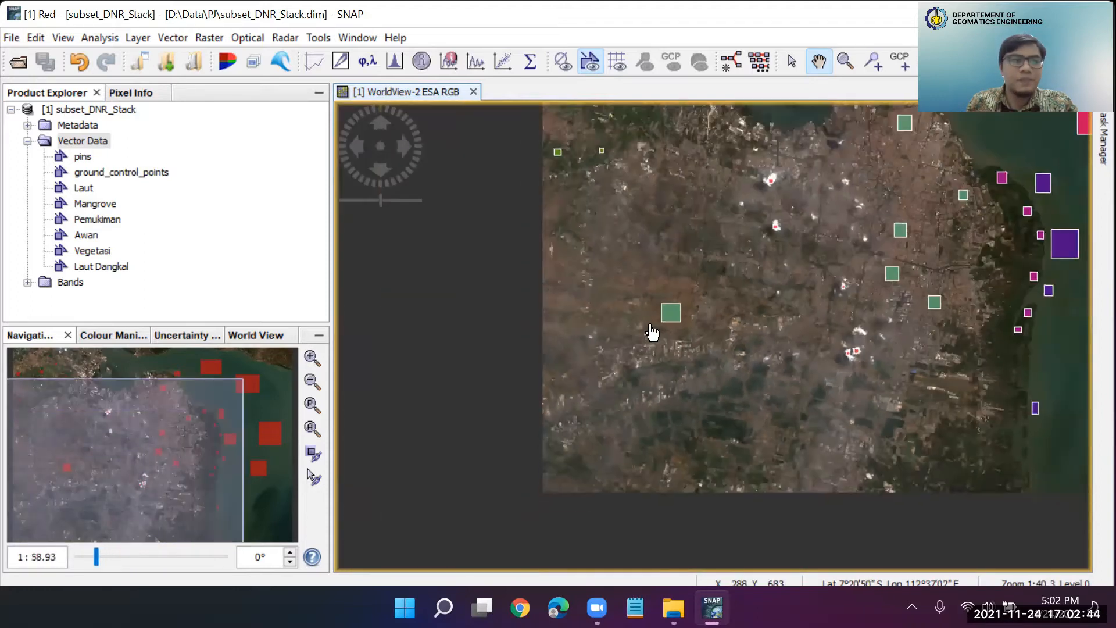
scroll(652, 332, "down", 1)
left_click_drag(779, 285, 708, 321)
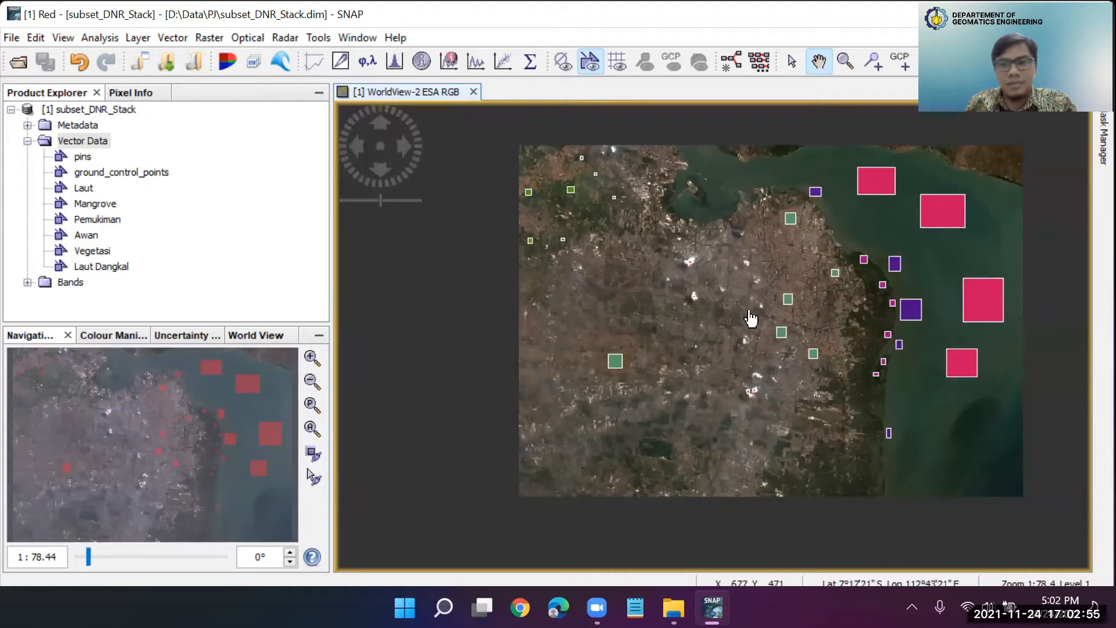
scroll(643, 366, "up", 4)
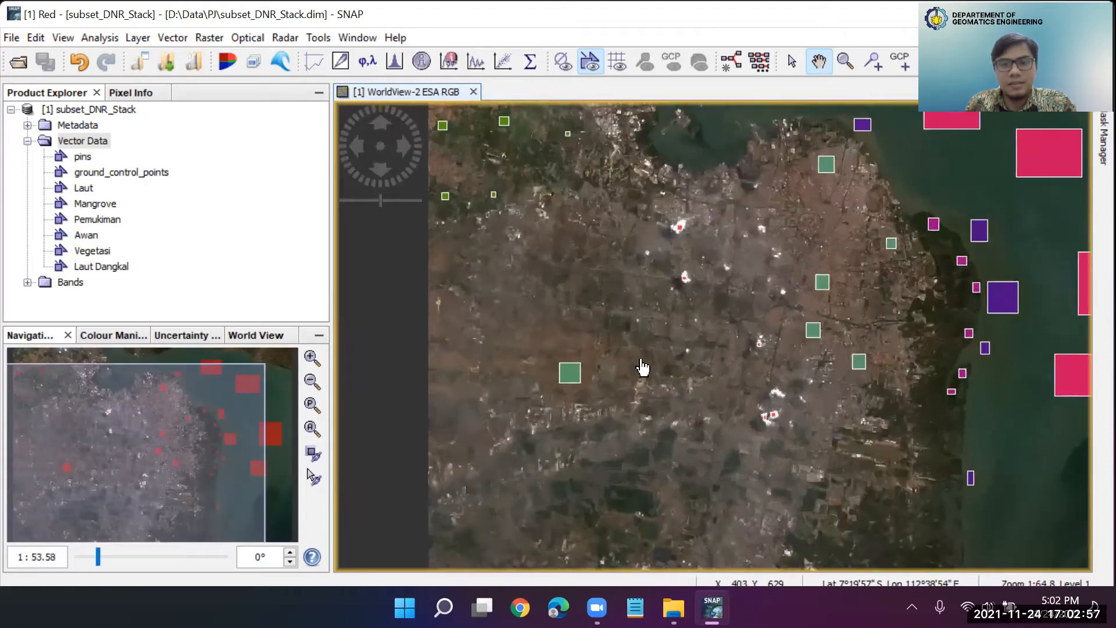
left_click_drag(565, 366, 699, 359)
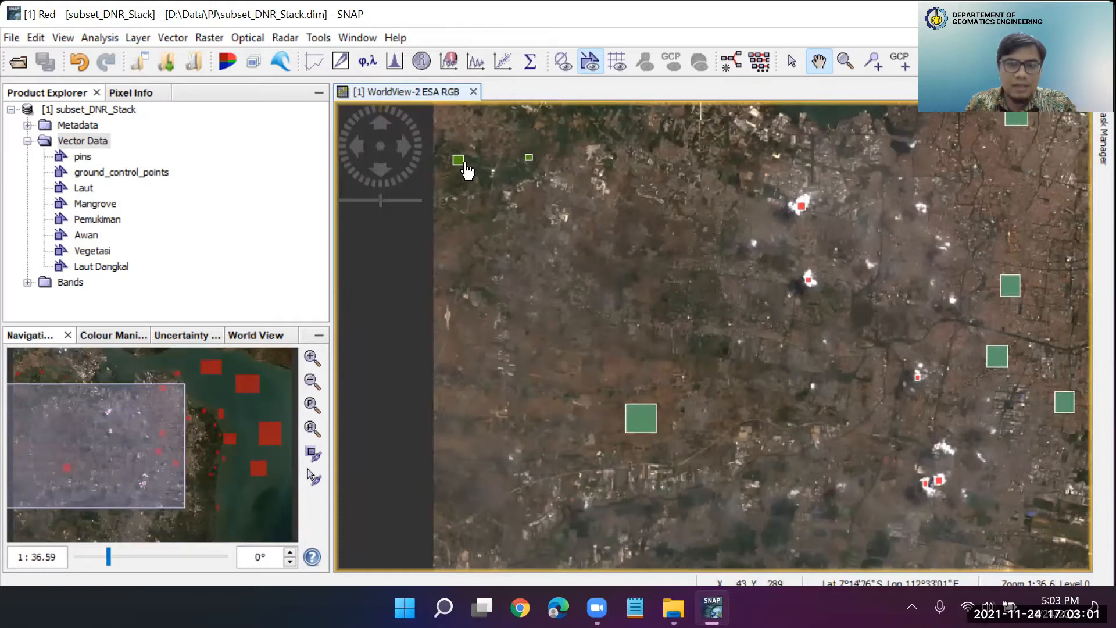
left_click_drag(743, 441, 638, 382)
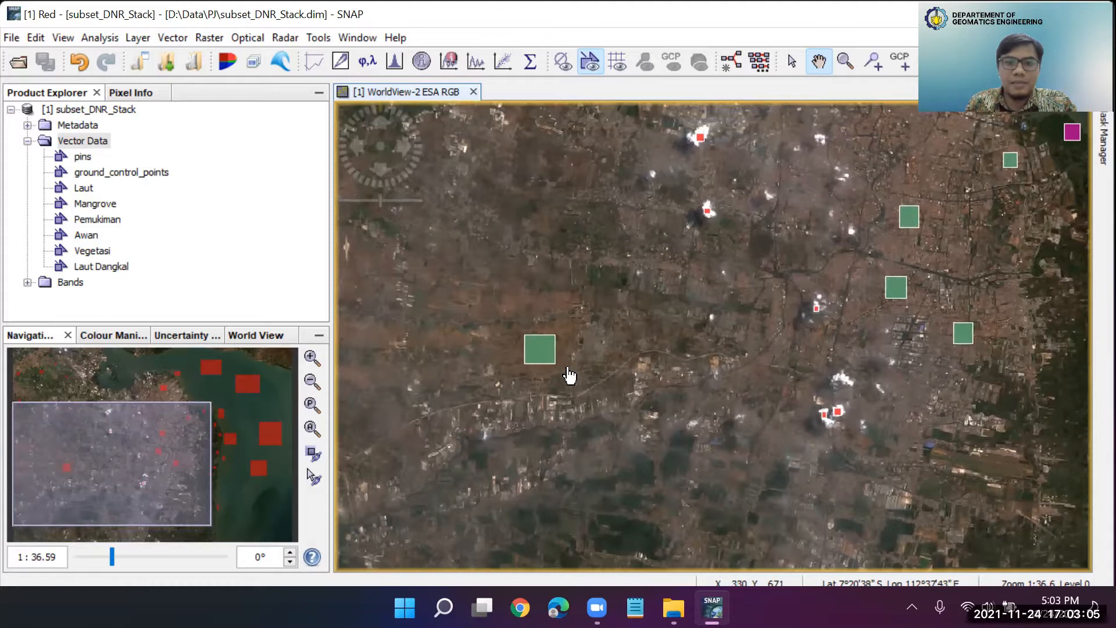
scroll(570, 375, "up", 3)
left_click_drag(890, 325, 719, 375)
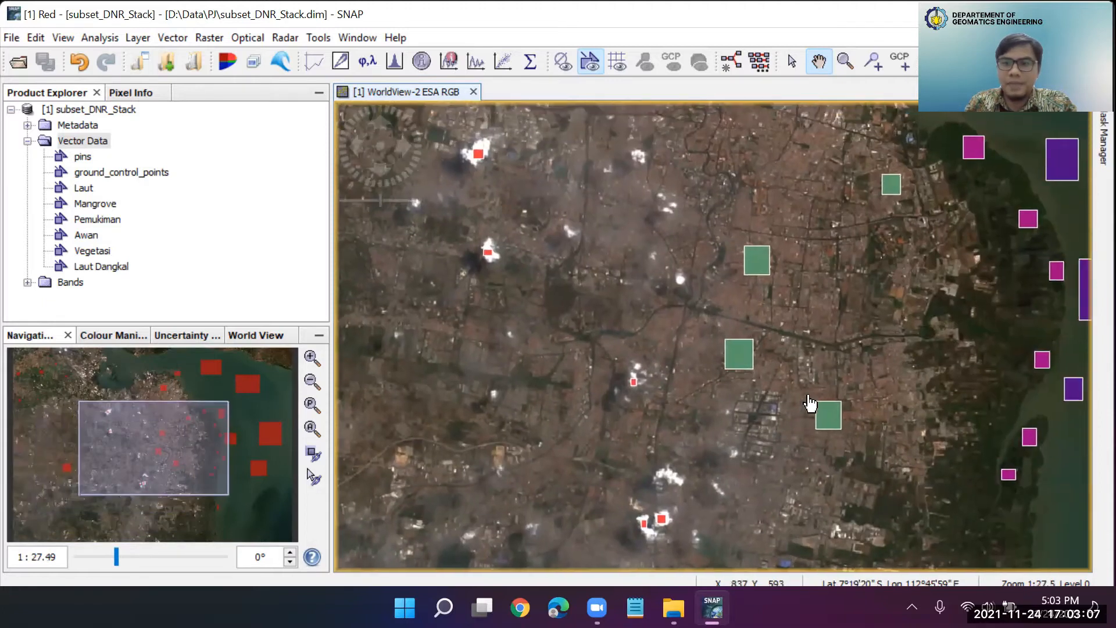
Set the Pemukiman mask colour to orange in the Mask Manager
left_click(1088, 146)
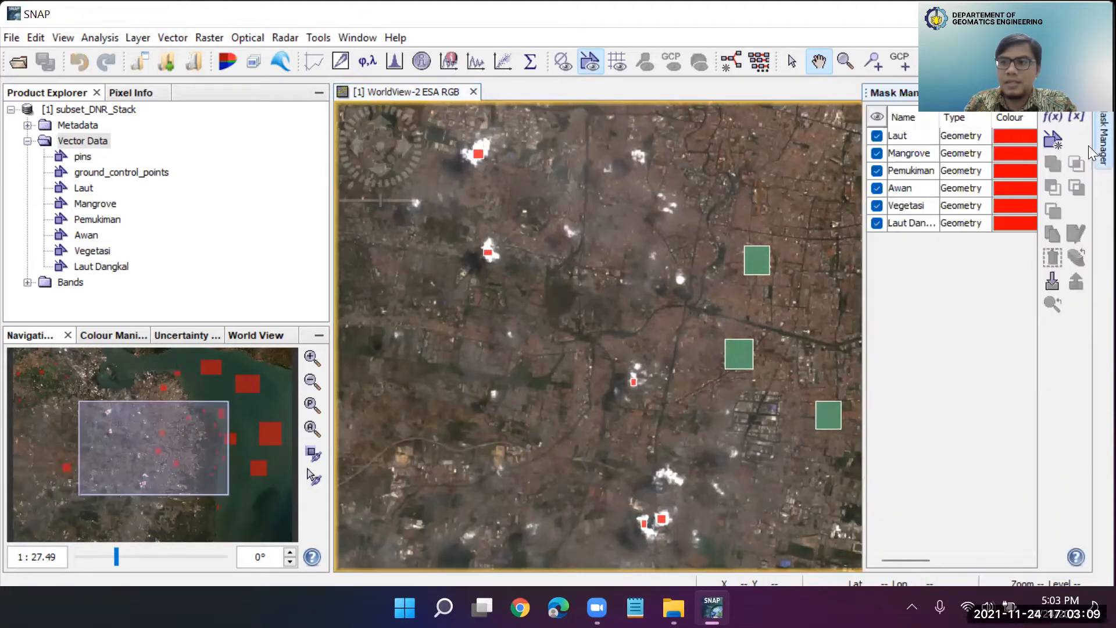
left_click(1005, 171)
left_click(1008, 173)
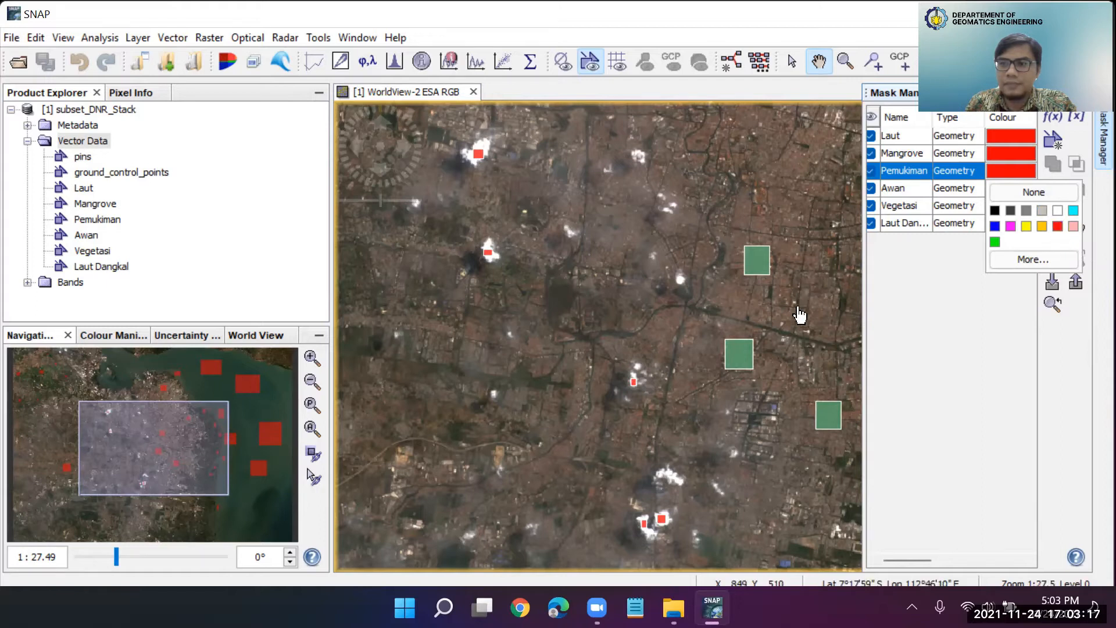
scroll(800, 314, "down", 3)
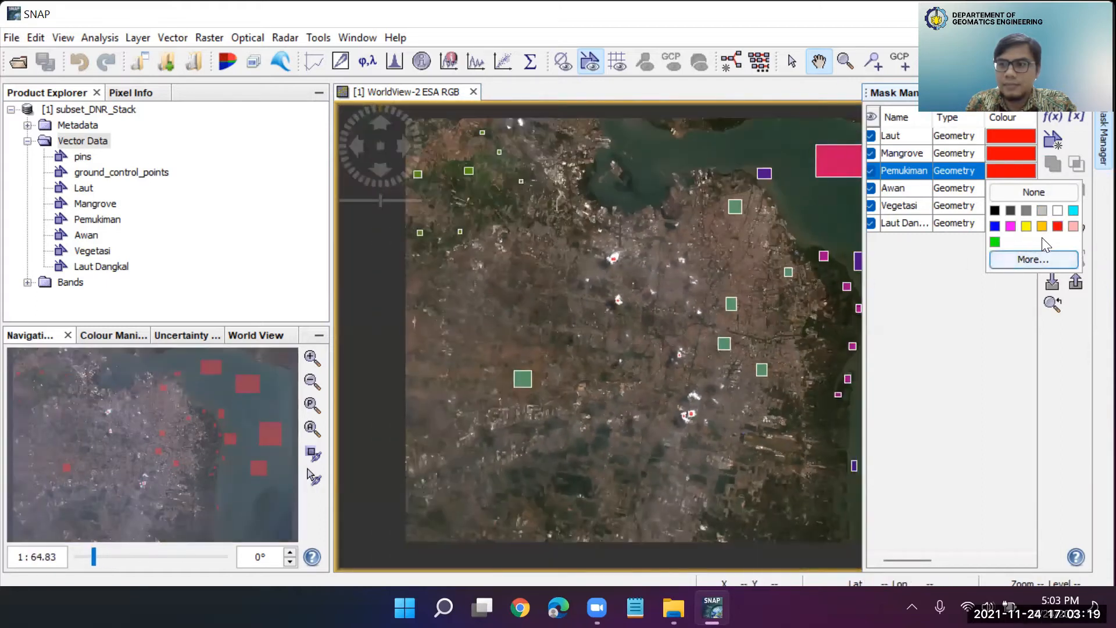
left_click(1041, 226)
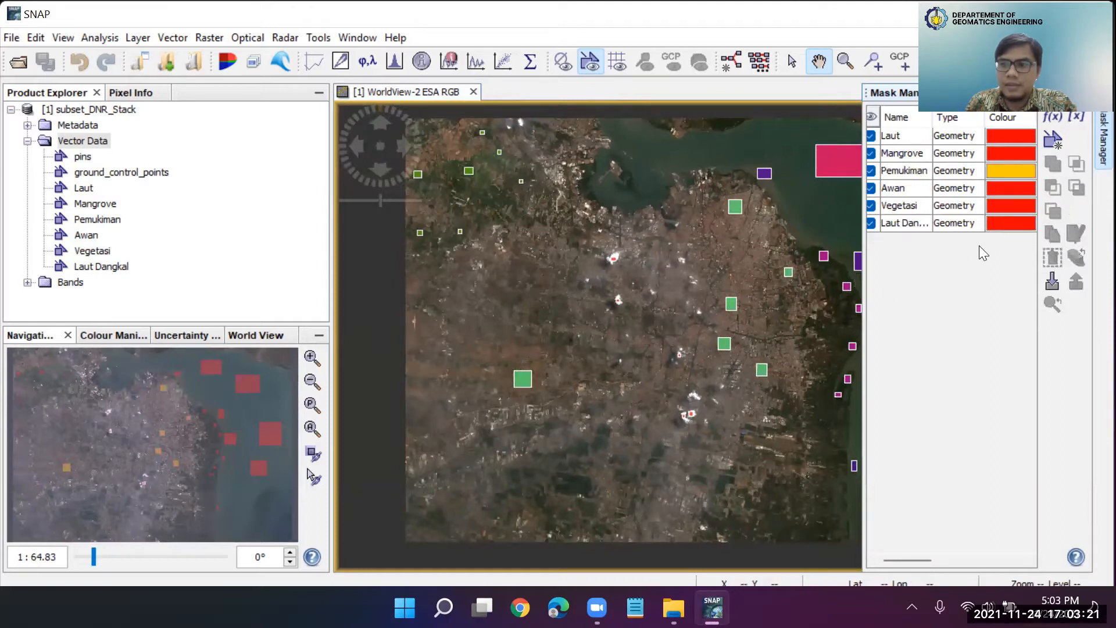
Change the Pemukiman mask colour to yellow and check its polygons on the full image
left_click(923, 174)
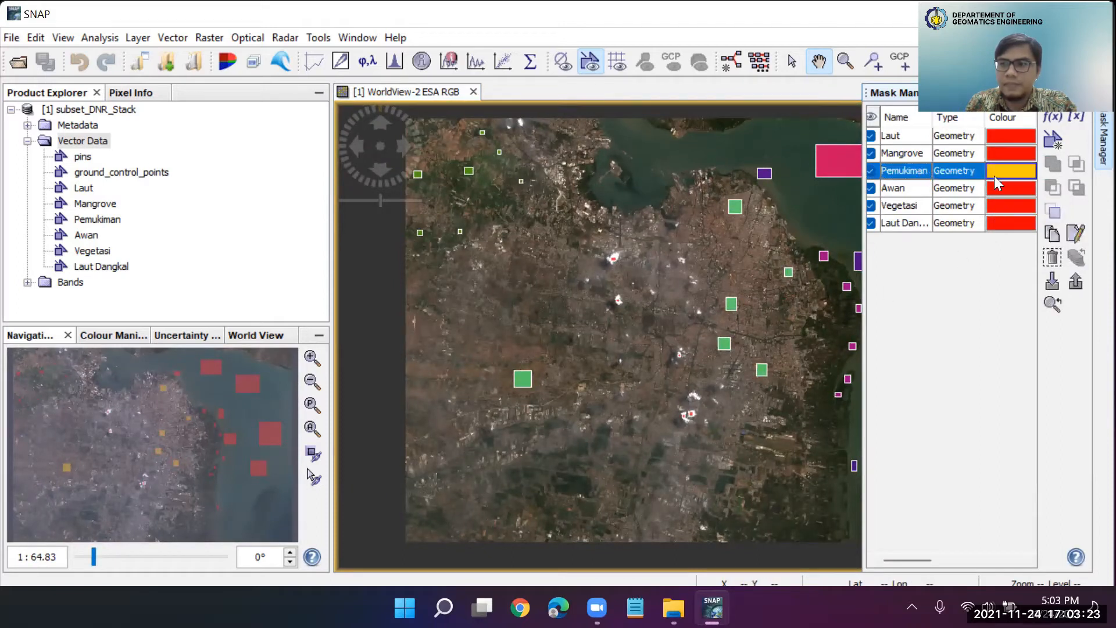
left_click(998, 173)
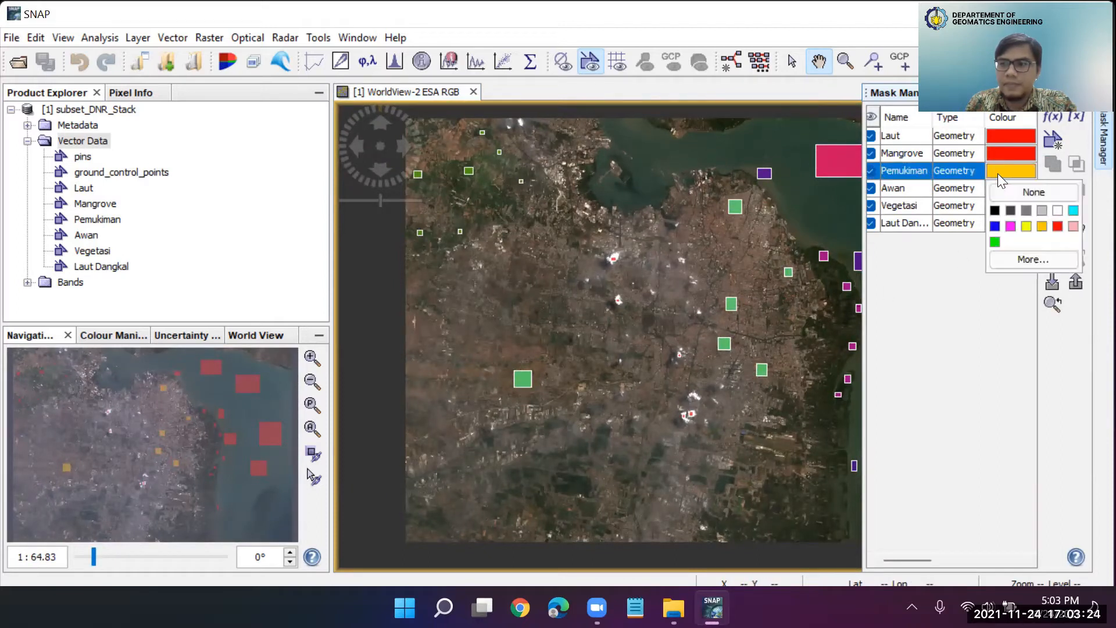
left_click(1027, 227)
scroll(753, 305, "down", 2)
left_click_drag(765, 256, 665, 283)
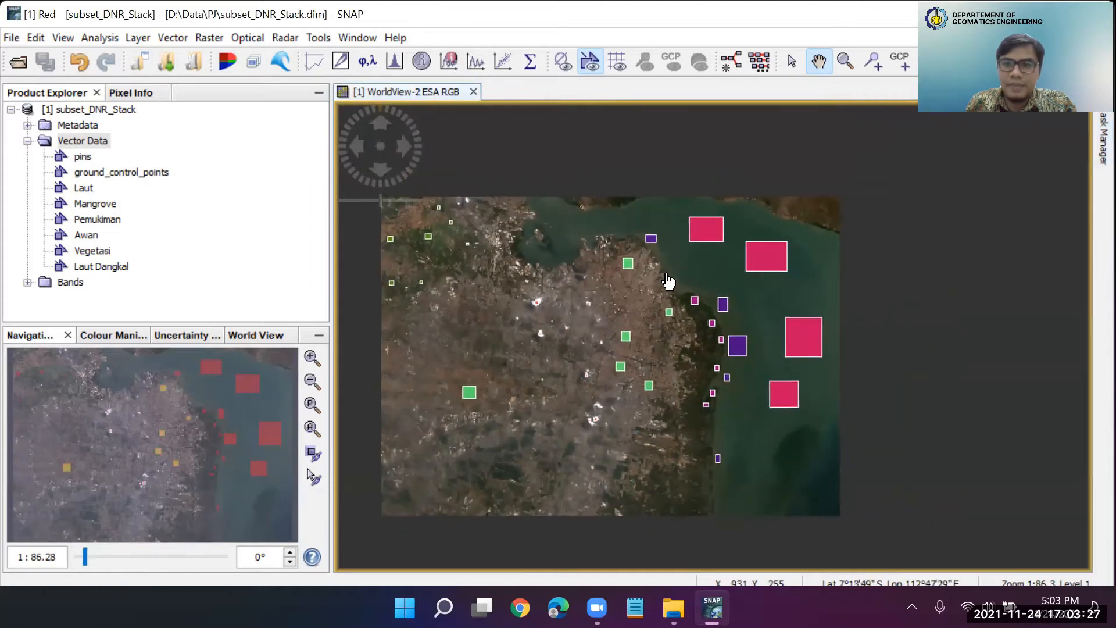
Set the Pemukiman mask colour to dark grey and check its polygons on the image
left_click(1092, 137)
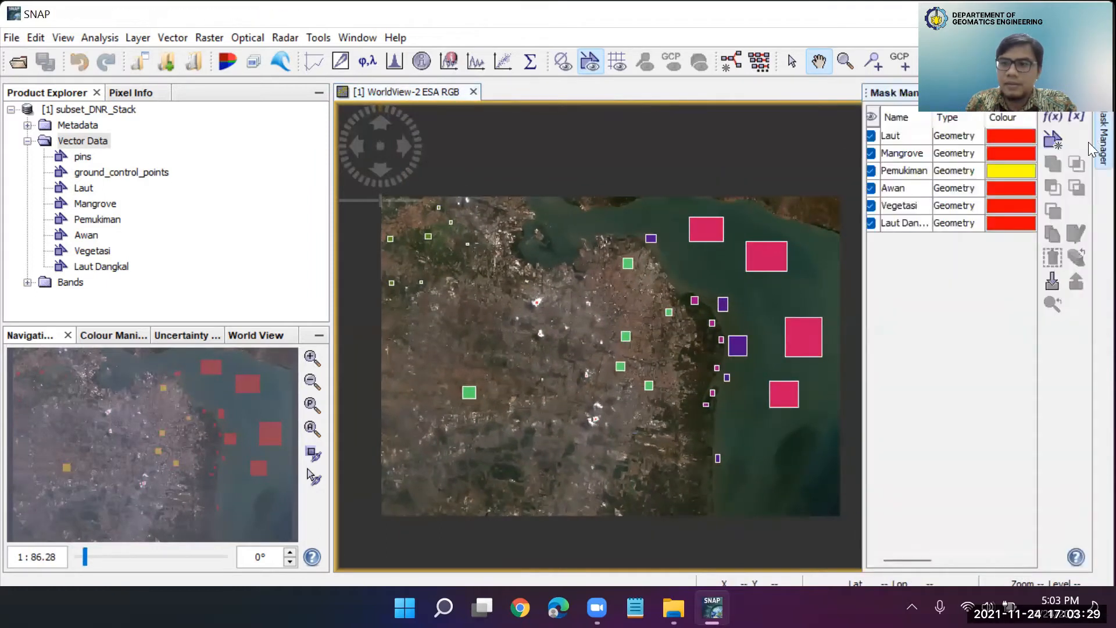
left_click(1007, 170)
left_click(1011, 188)
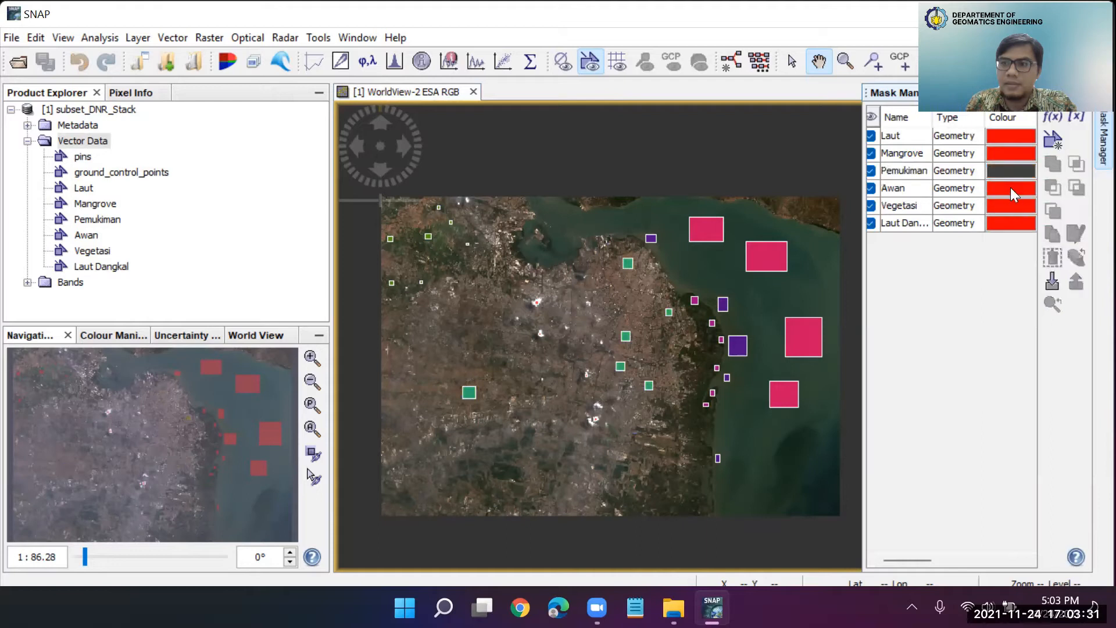
scroll(686, 354, "up", 2)
left_click_drag(647, 343, 773, 356)
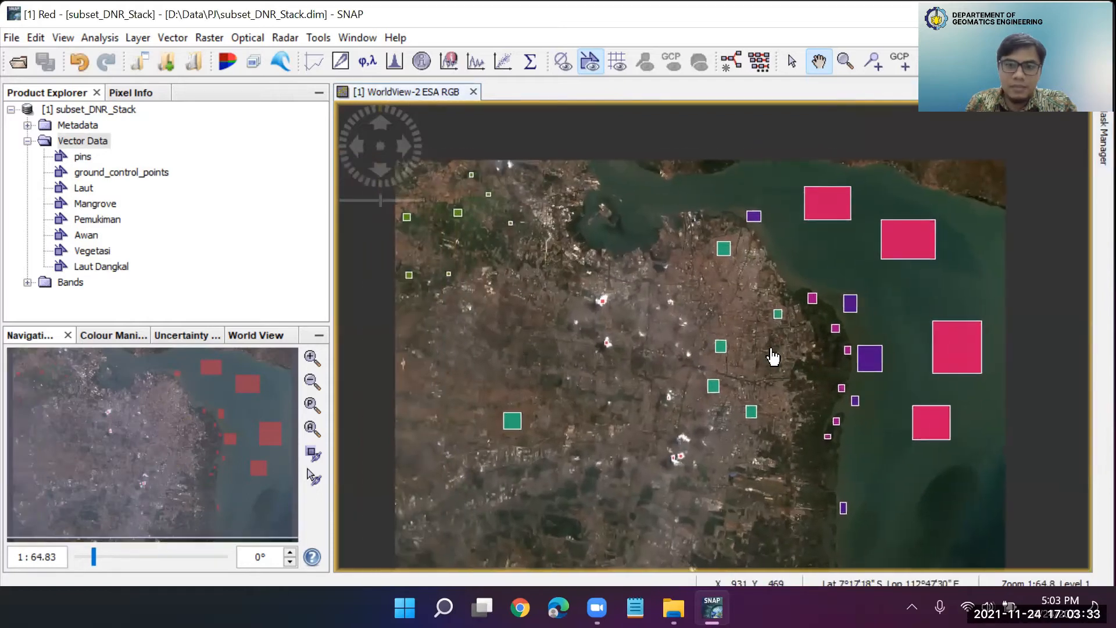
scroll(779, 366, "up", 2)
scroll(790, 384, "down", 2)
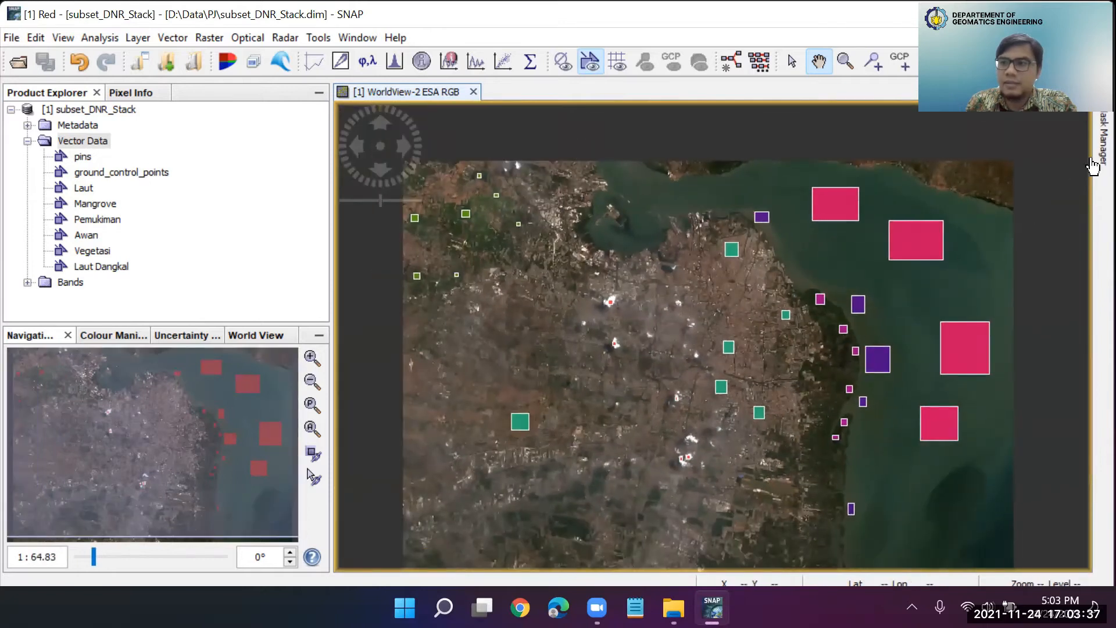
Set the Awan mask colour to yellow and inspect the cloud polygons on the image
left_click(1089, 146)
left_click(1006, 190)
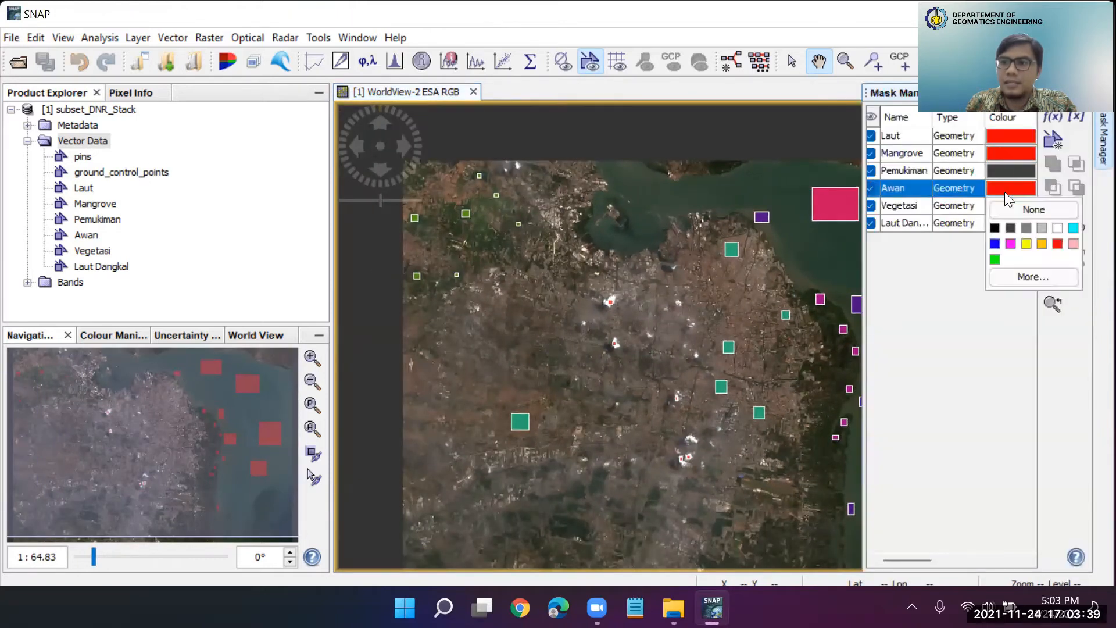
left_click(1026, 244)
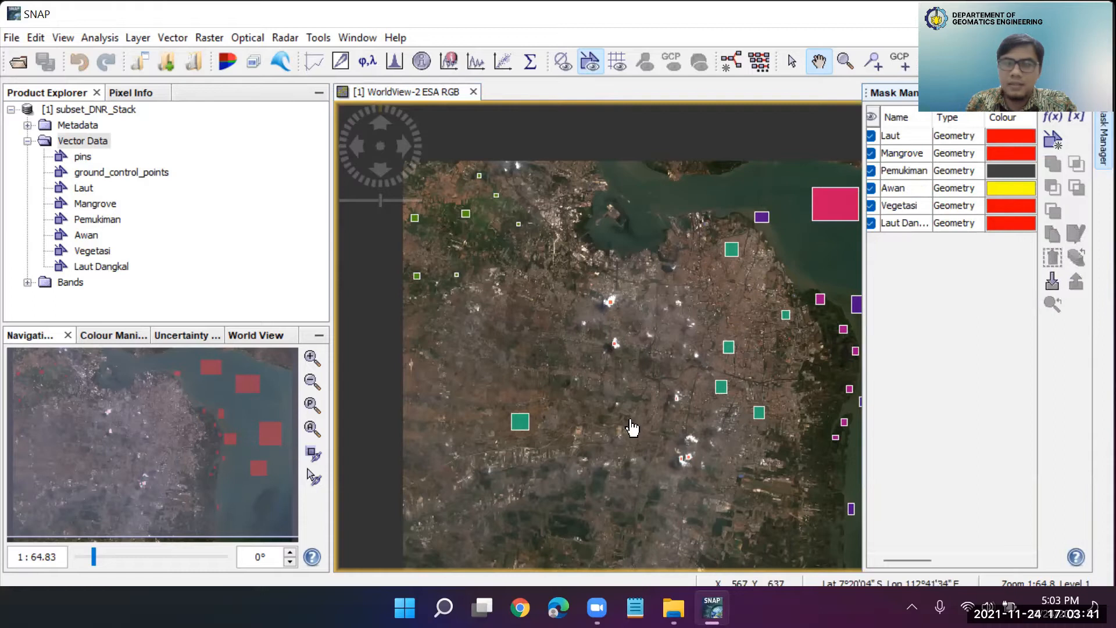
scroll(689, 435, "up", 3)
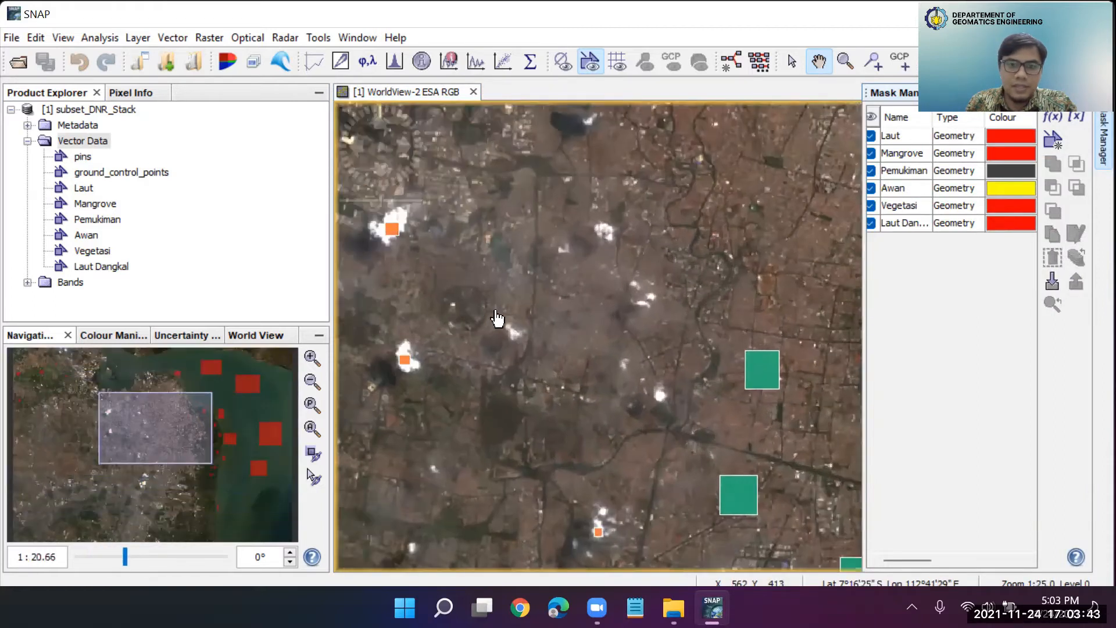
Examine how the training polygons of all classes are distributed over the full WorldView-2 image
scroll(456, 301, "down", 3)
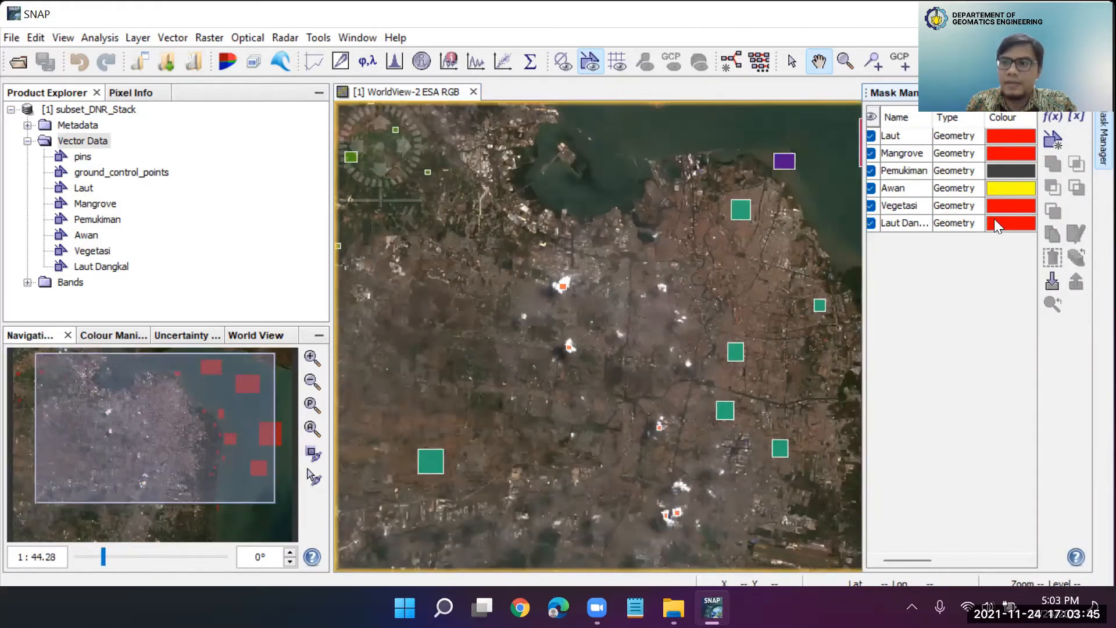
left_click(795, 133)
scroll(844, 308, "down", 2)
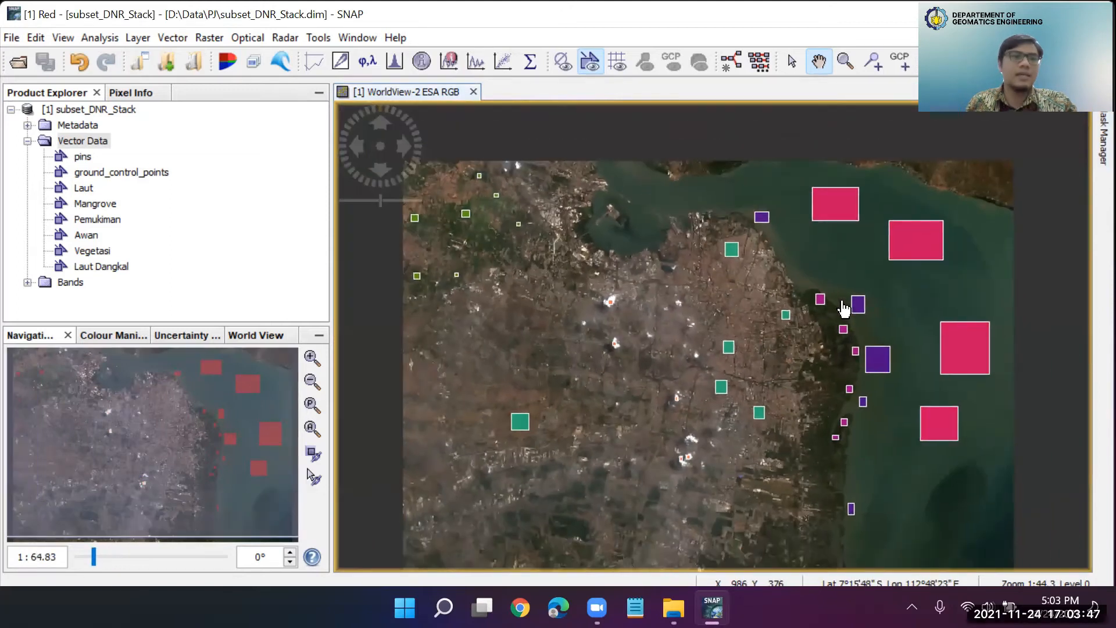
scroll(844, 308, "down", 1)
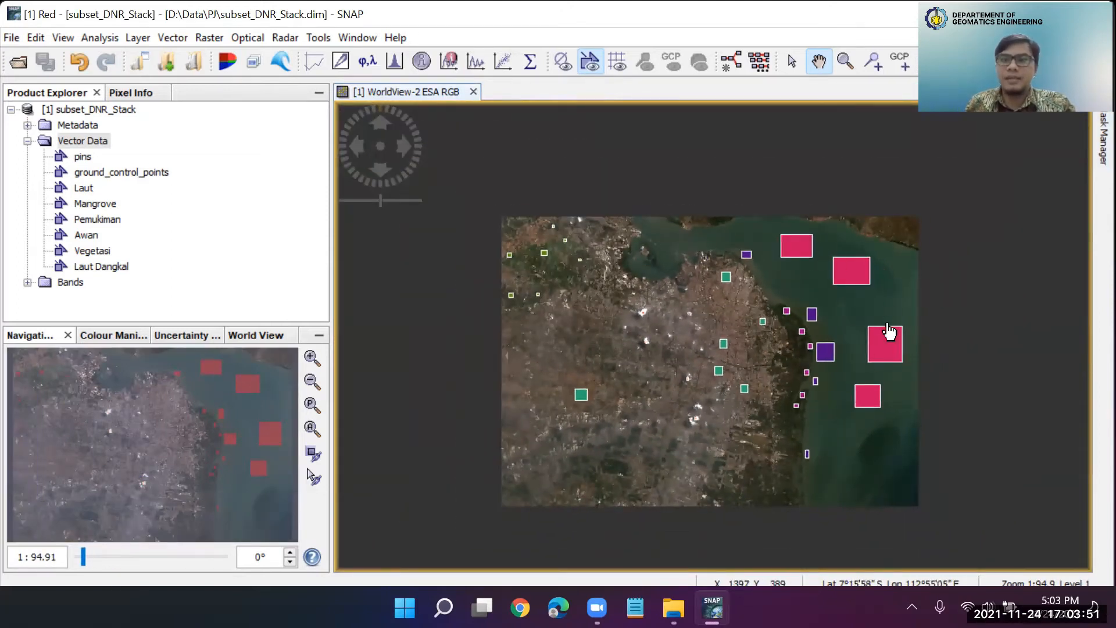
scroll(853, 395, "up", 1)
left_click_drag(835, 321, 757, 287)
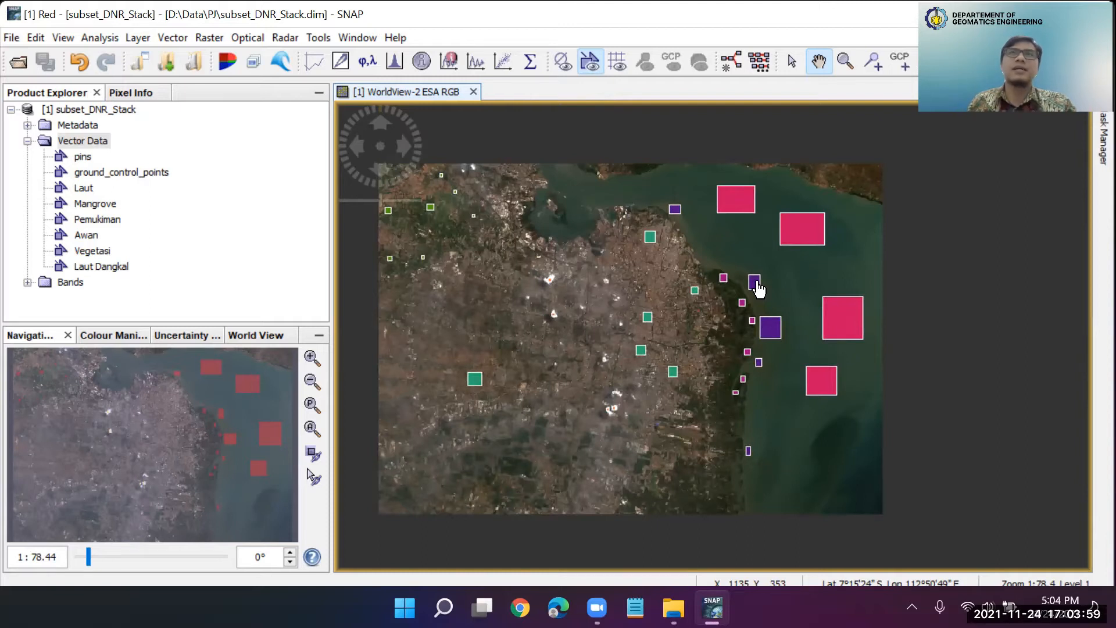
left_click_drag(759, 288, 762, 292)
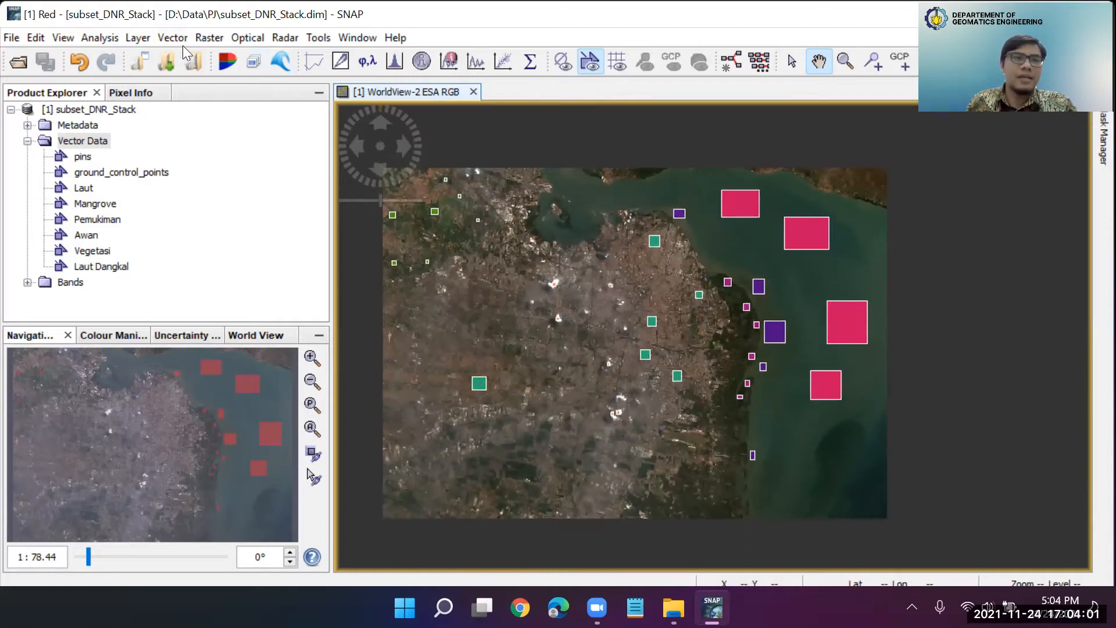
Start the Maximum Likelihood Classifier and add the opened subset_DNR_Stack product as its input
left_click(210, 38)
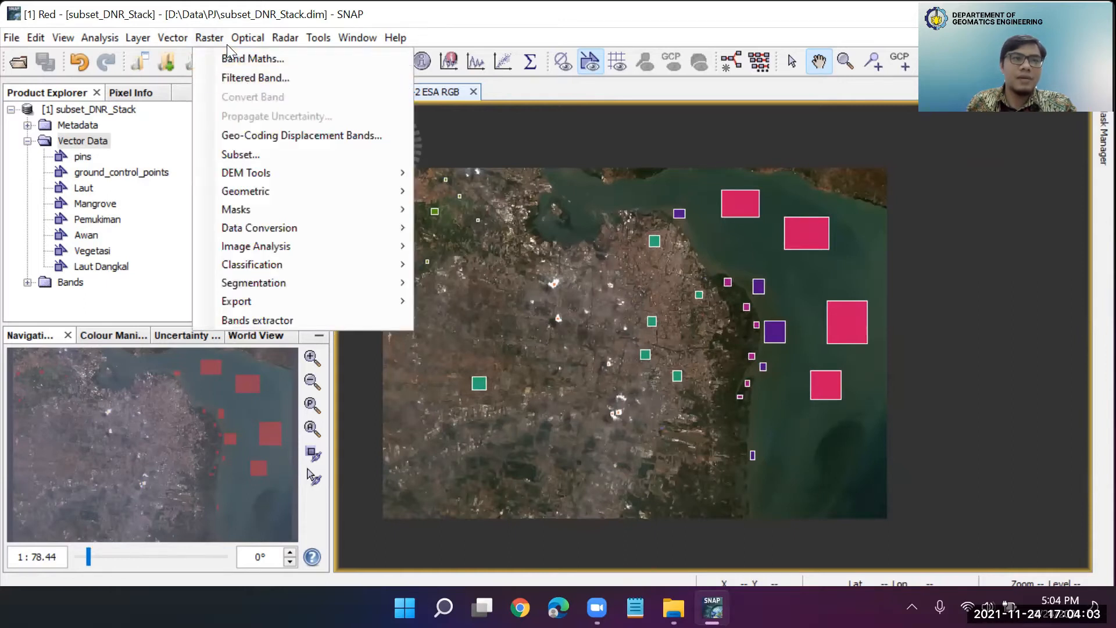
mouse_move(299, 265)
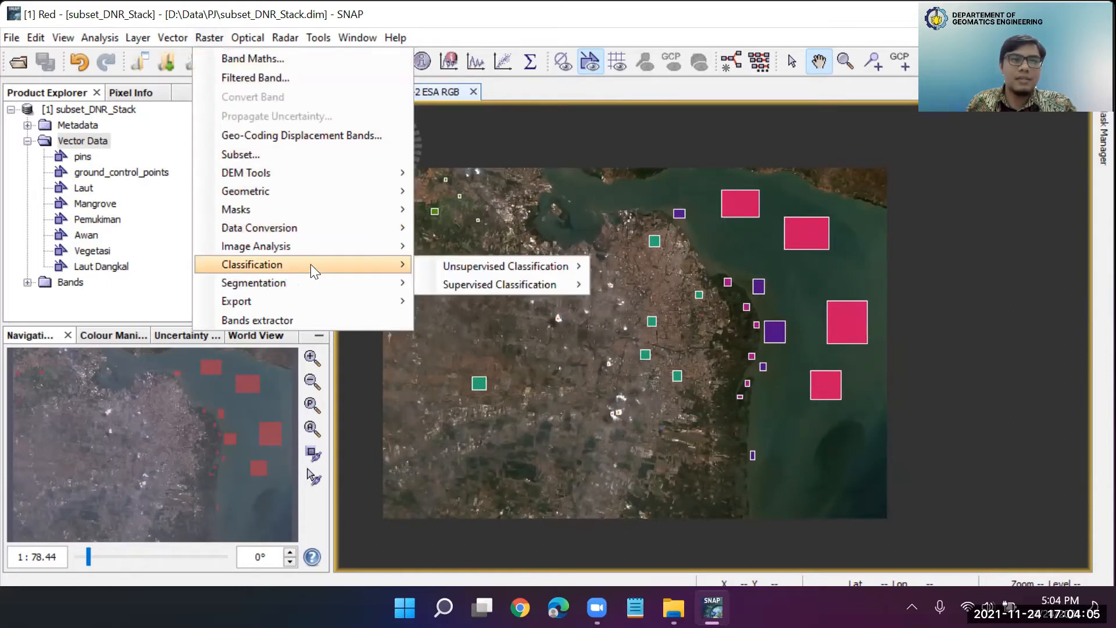
mouse_move(539, 282)
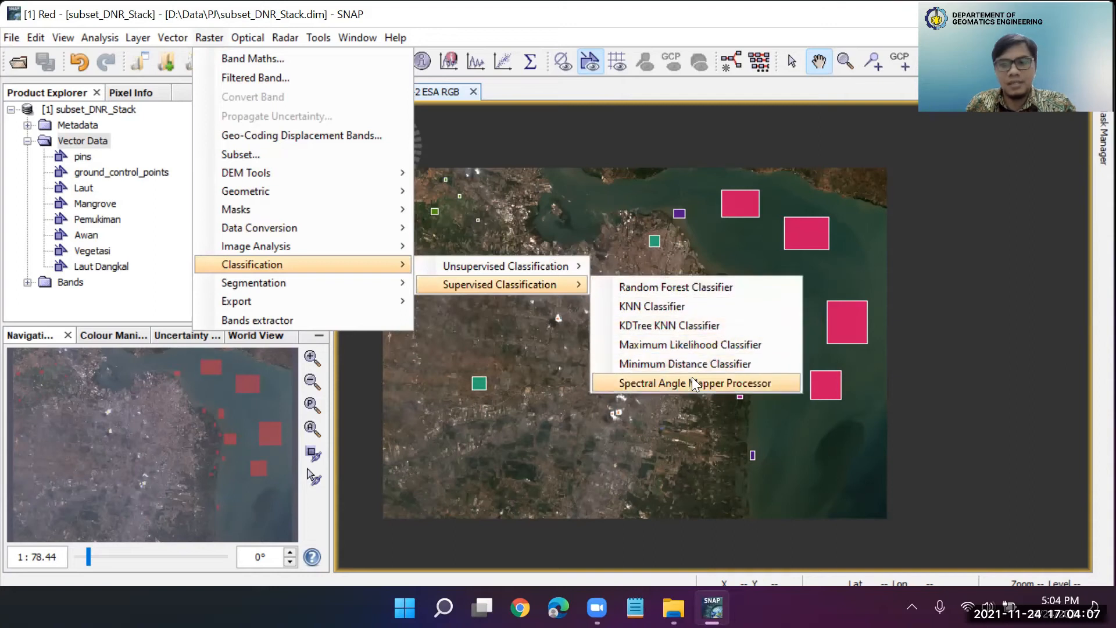
left_click(704, 346)
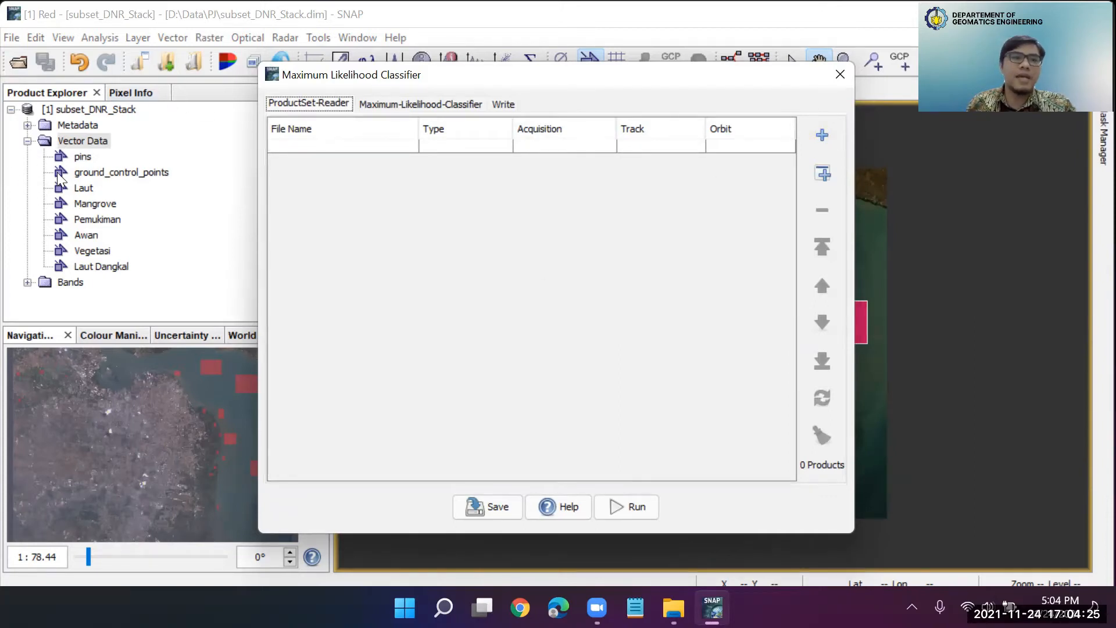
left_click(824, 175)
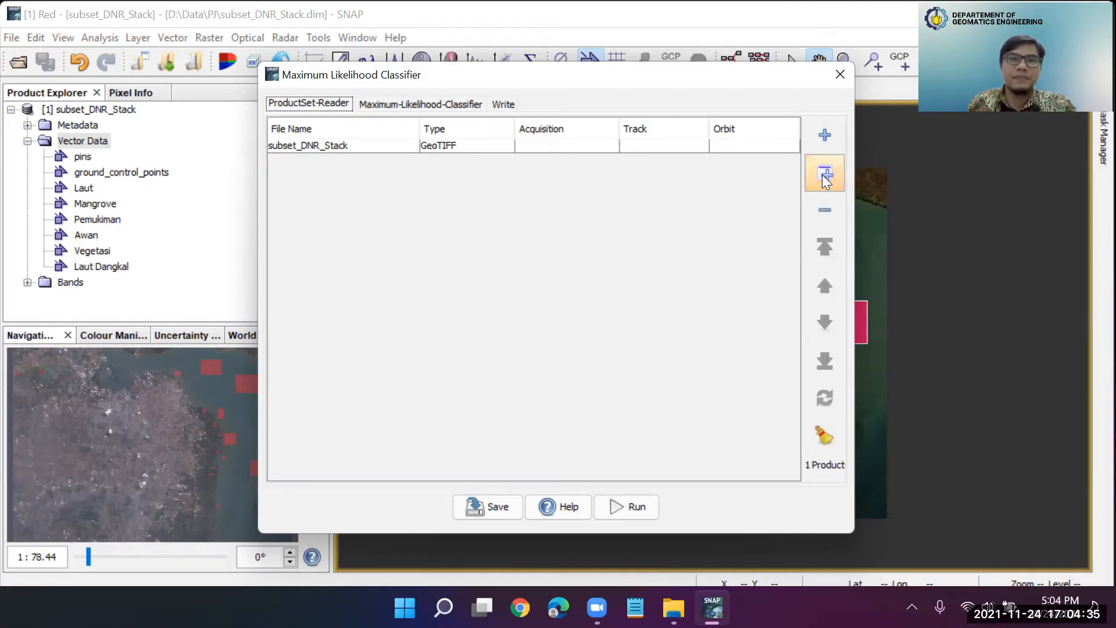
left_click(340, 147)
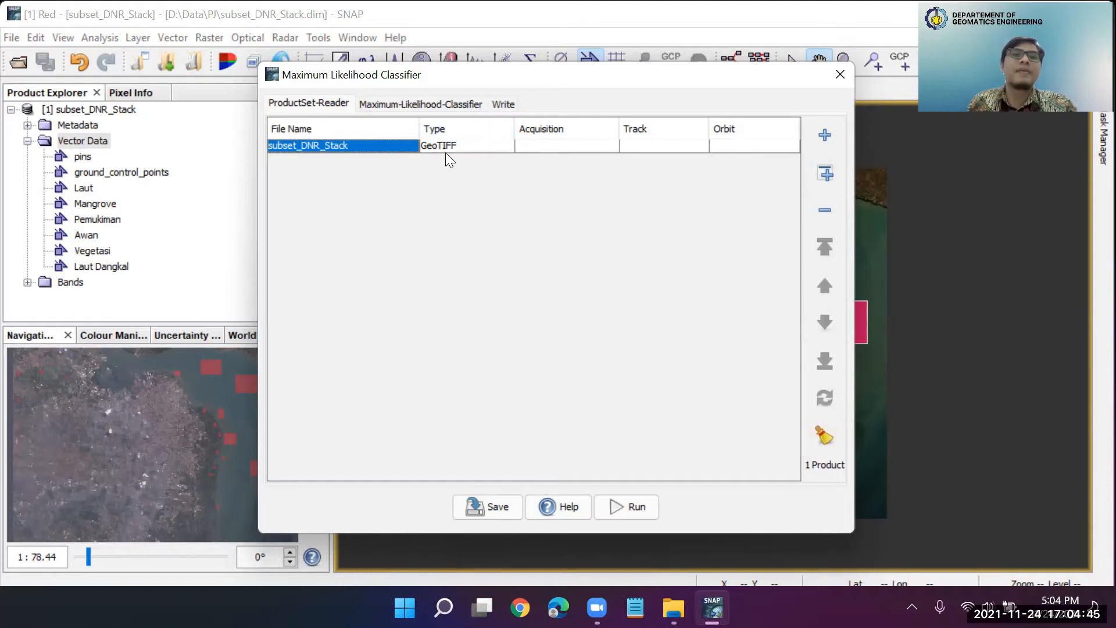
Name the classifier to train and apply MaximumLikelihood
left_click(382, 104)
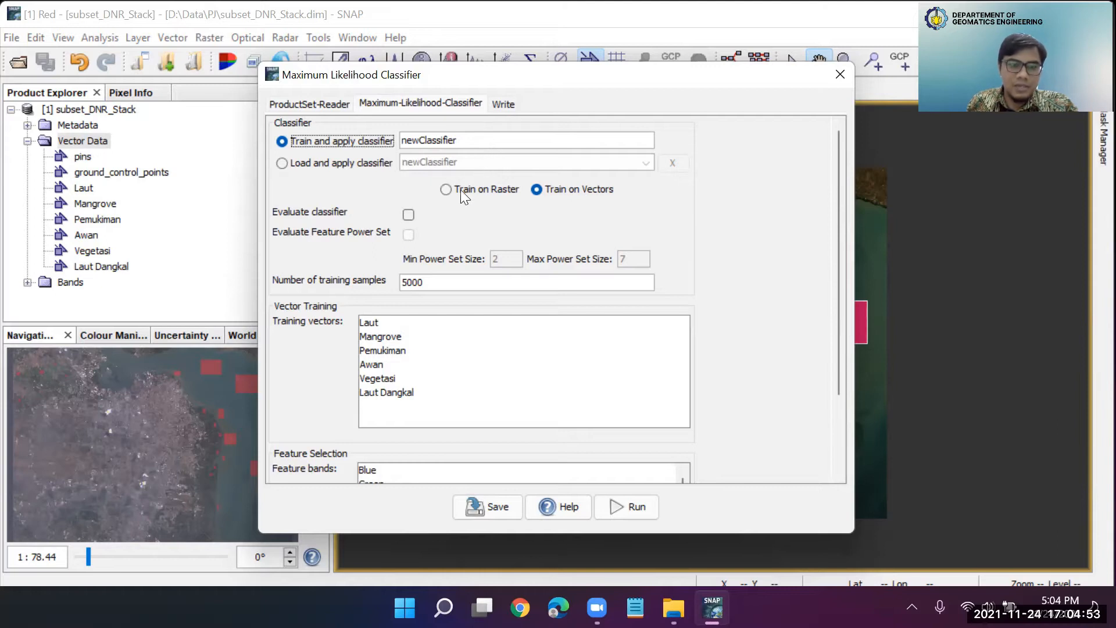
double_click(468, 143)
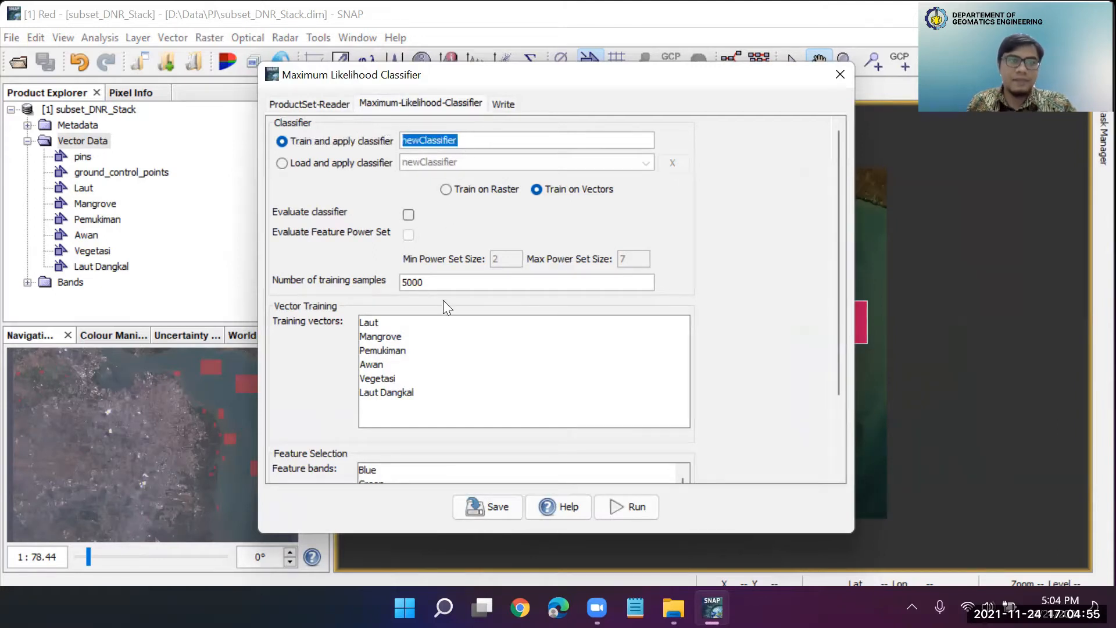
type("Ma")
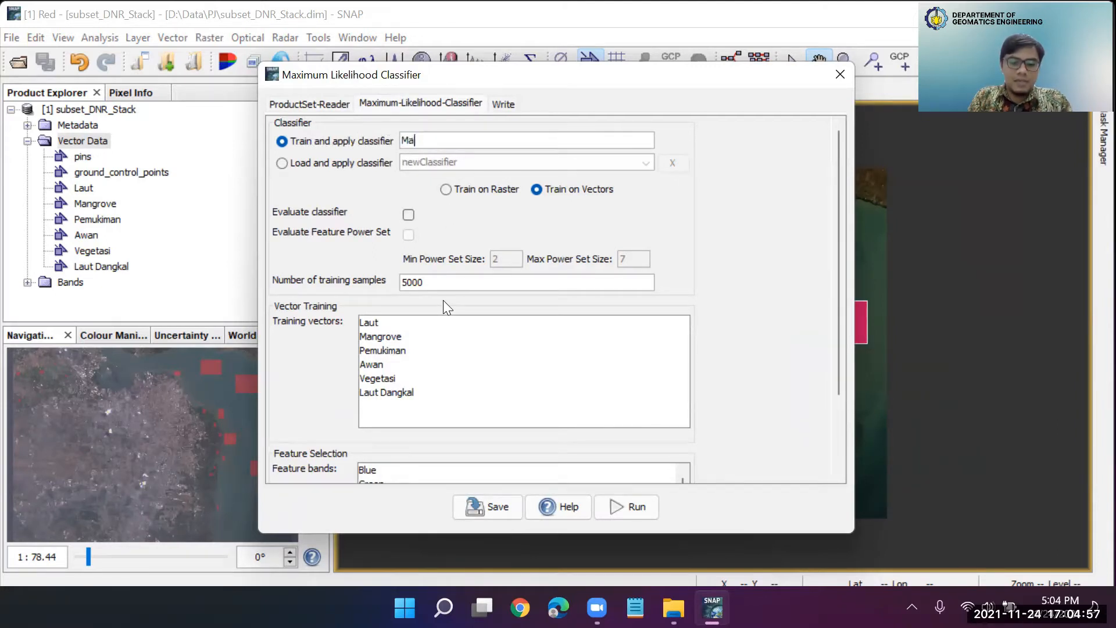
type("ximumLikel")
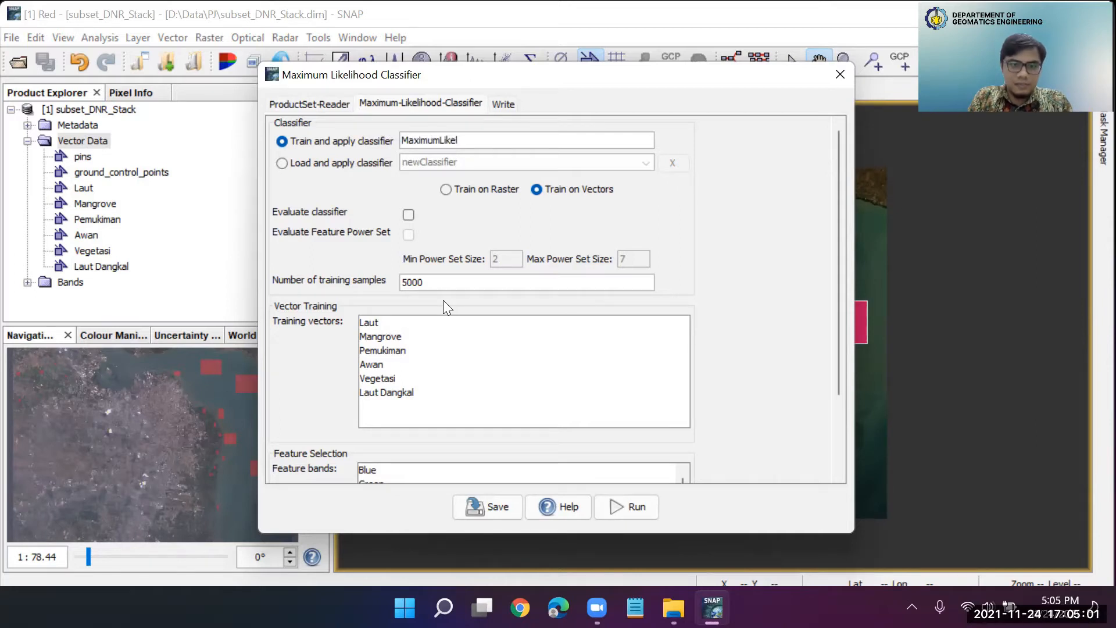
type("ihood")
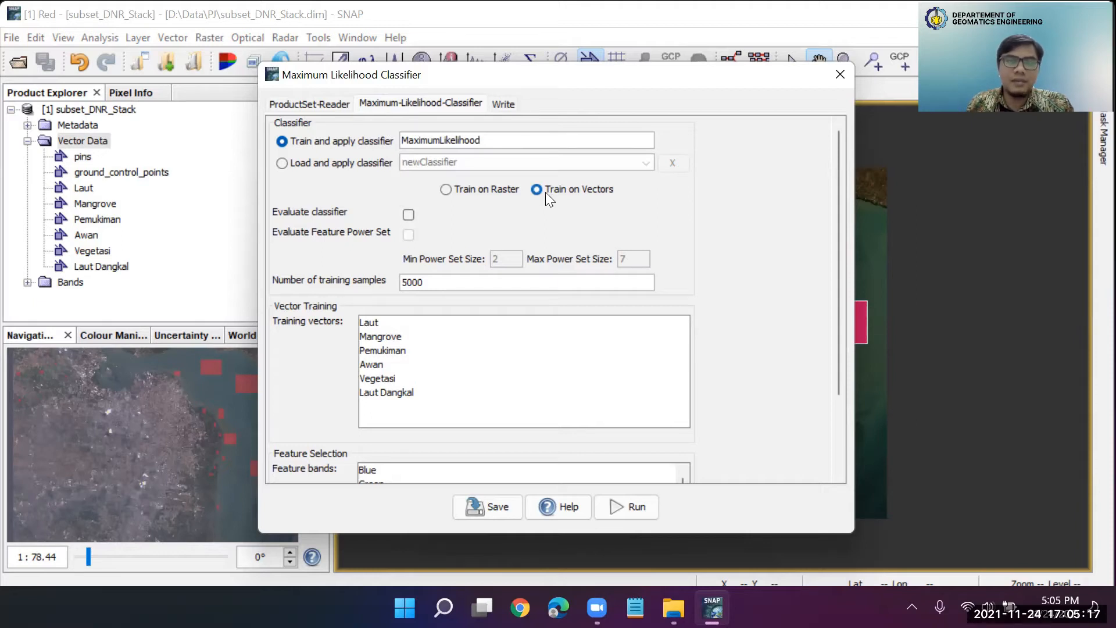
Train the classifier on vectors, selecting Laut, Mangrove, Pemukiman, Awan, Vegetasi and Laut Dangkal as training vectors
left_click(490, 192)
left_click(555, 188)
left_click_drag(574, 83, 579, 31)
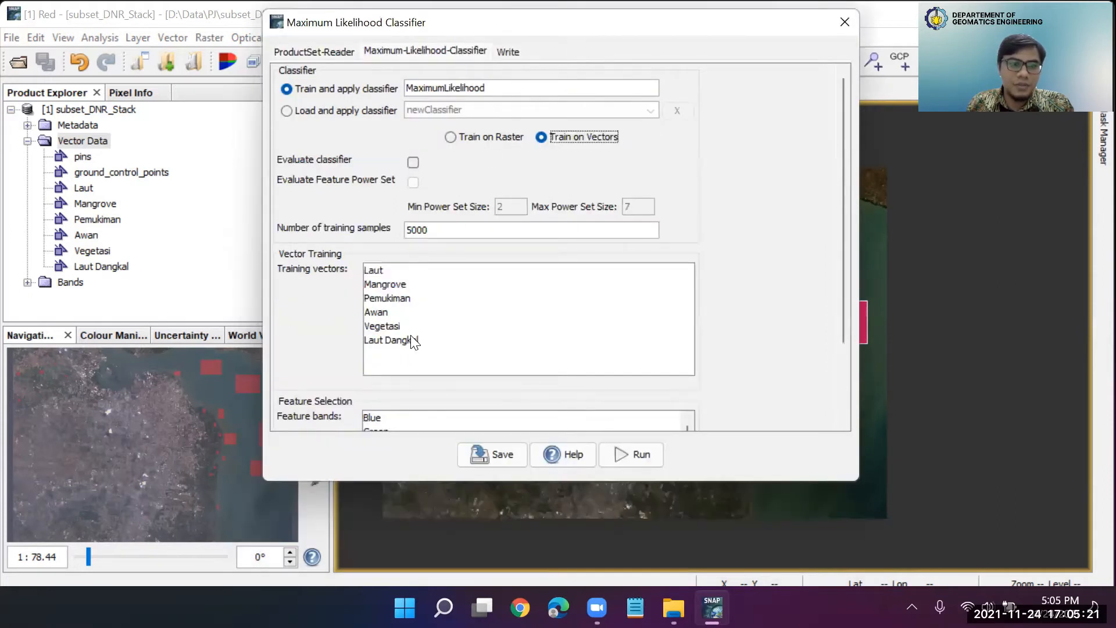
left_click(377, 271)
left_click_drag(379, 295, 760, 348)
Select Rhoc_blue, Rhoc_green, Rhoc_red and Rhoc_nir as the classifier's feature bands
scroll(760, 347, "down", 1)
scroll(758, 347, "down", 5)
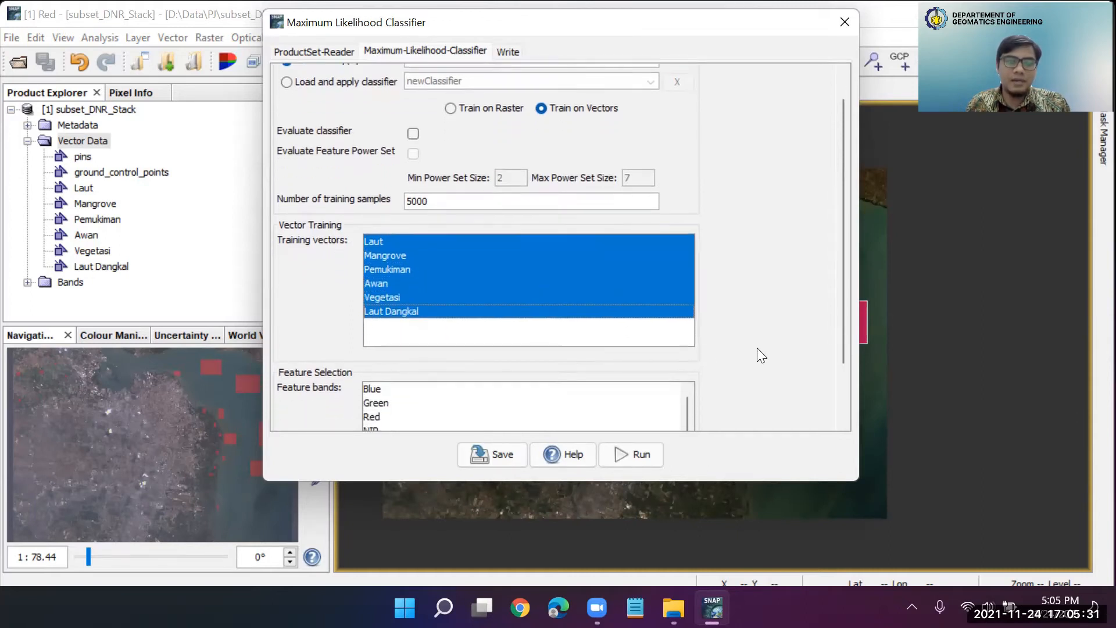
scroll(758, 350, "down", 1)
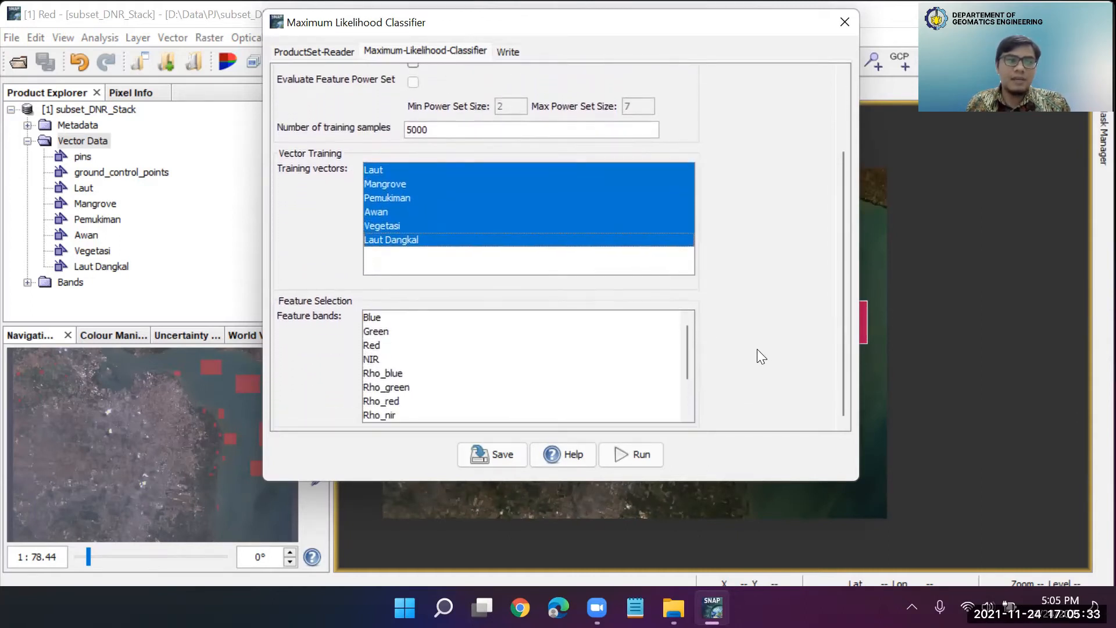
scroll(558, 391, "down", 3)
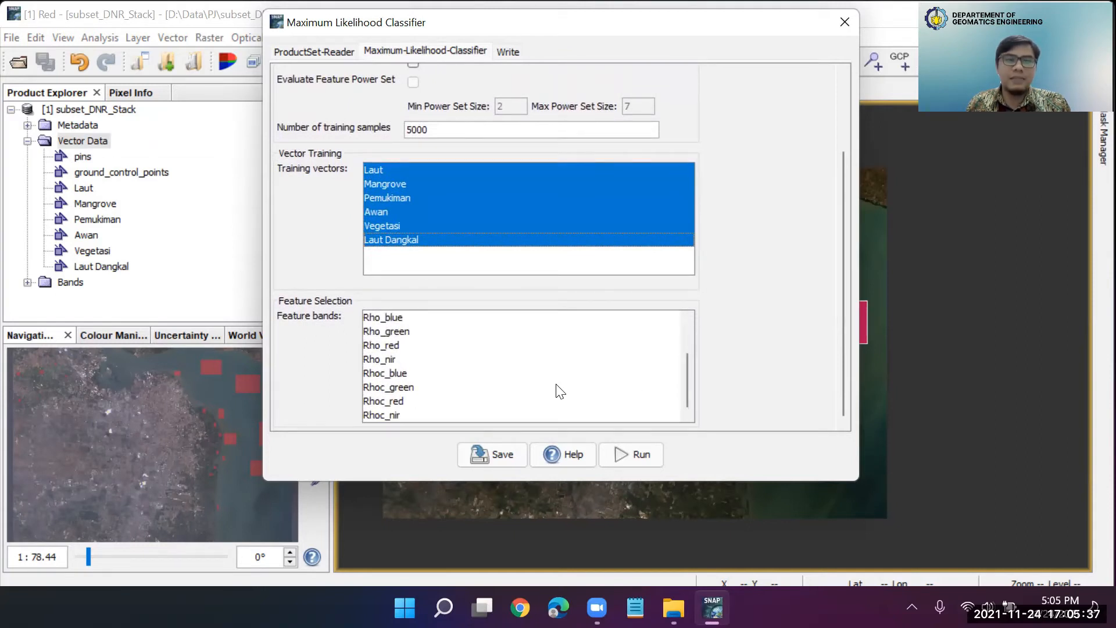
left_click(394, 373)
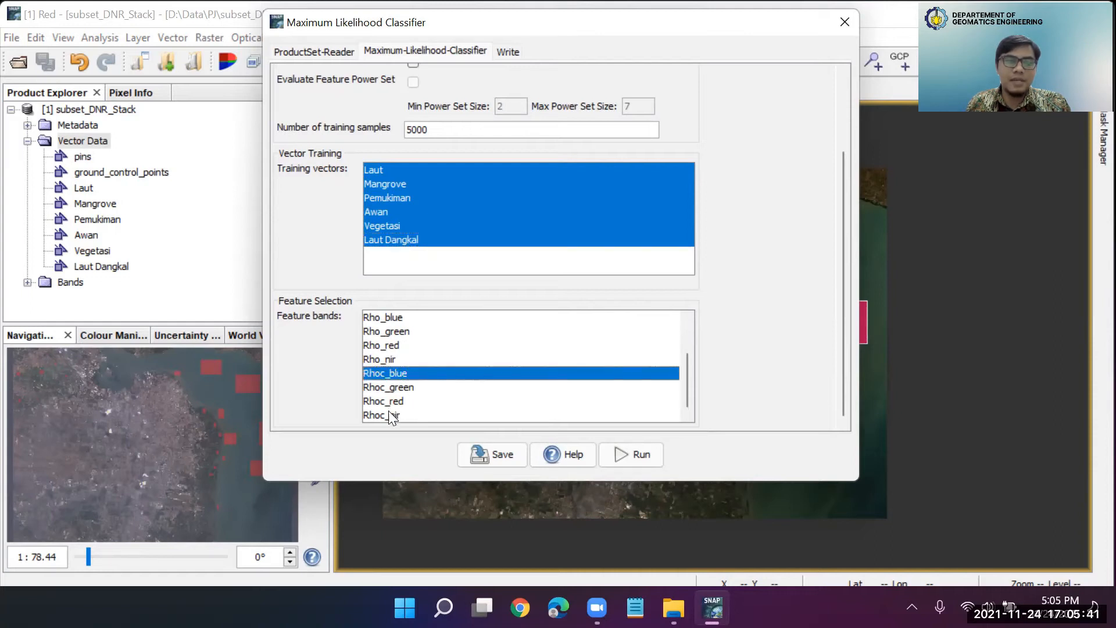
left_click(393, 415, "shift")
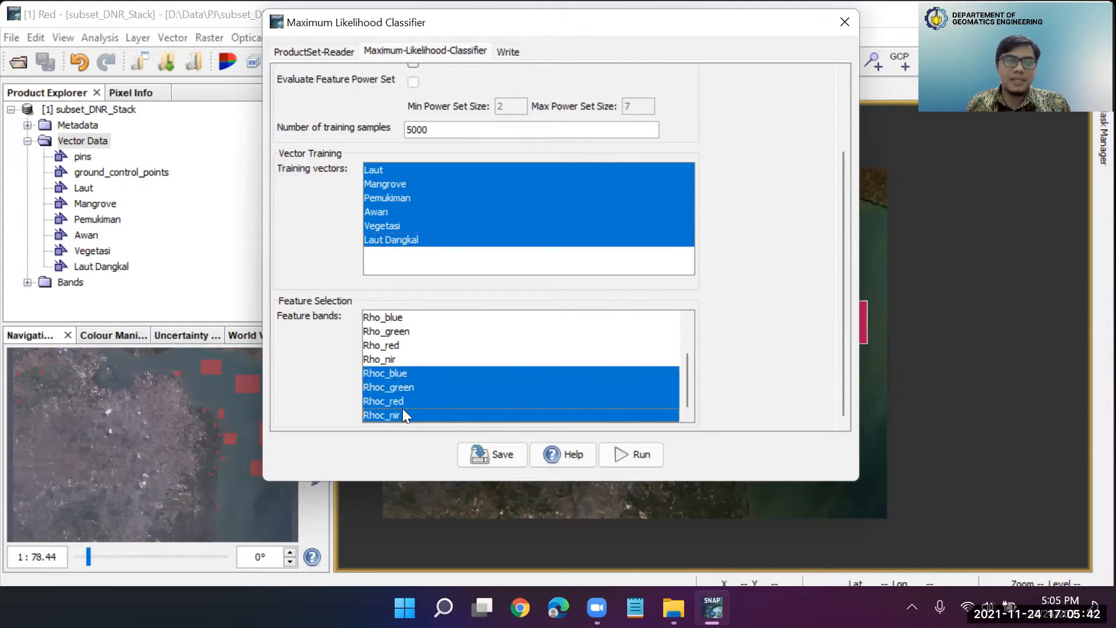
Run the maximum likelihood classification, overwriting the existing subset_DNR_Stack_MLClass.dim, and close the classifier dialog
left_click(639, 453)
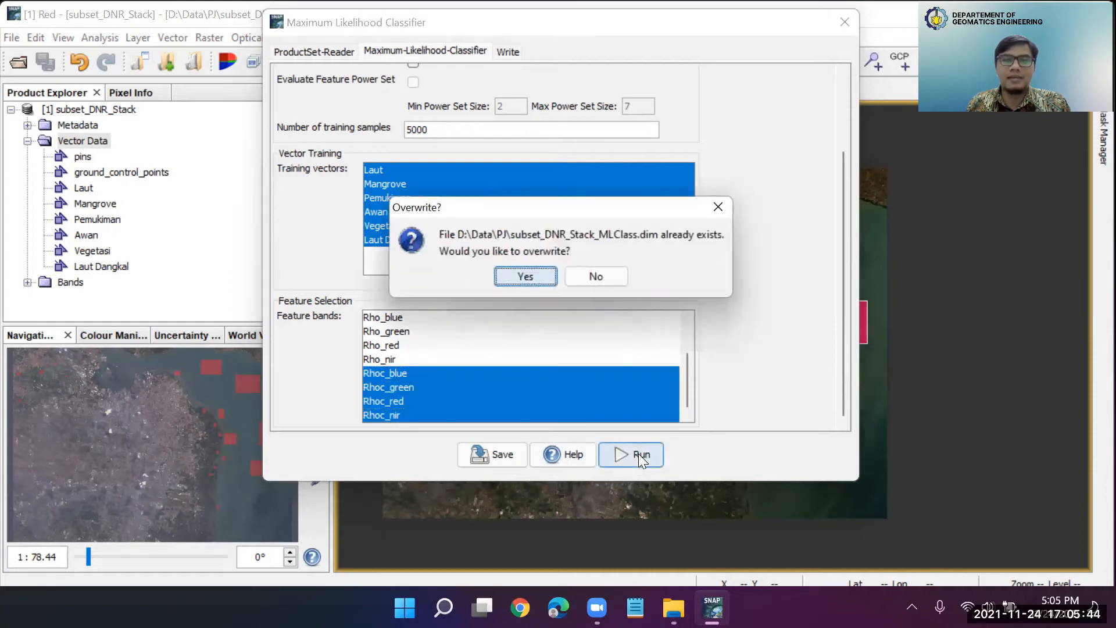
left_click(525, 277)
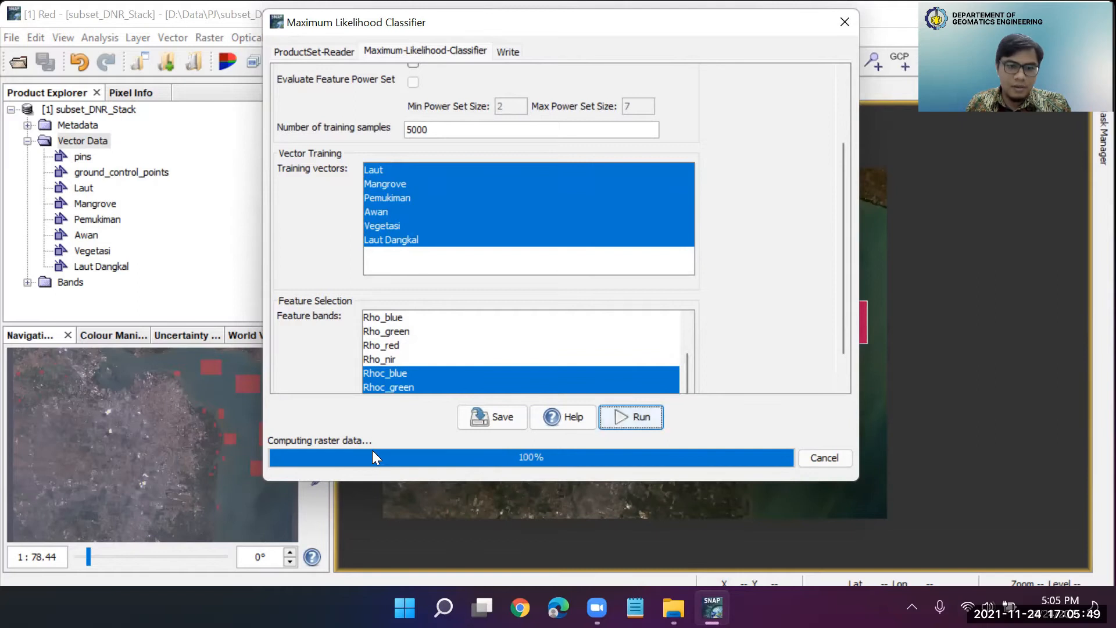
scroll(718, 344, "down", 9)
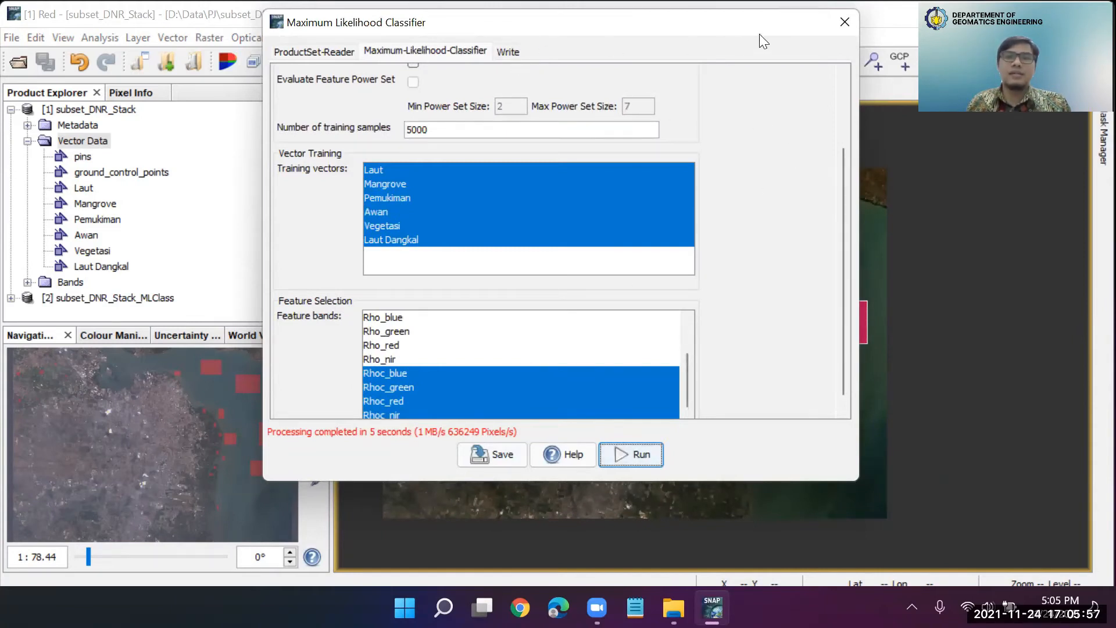
left_click(844, 22)
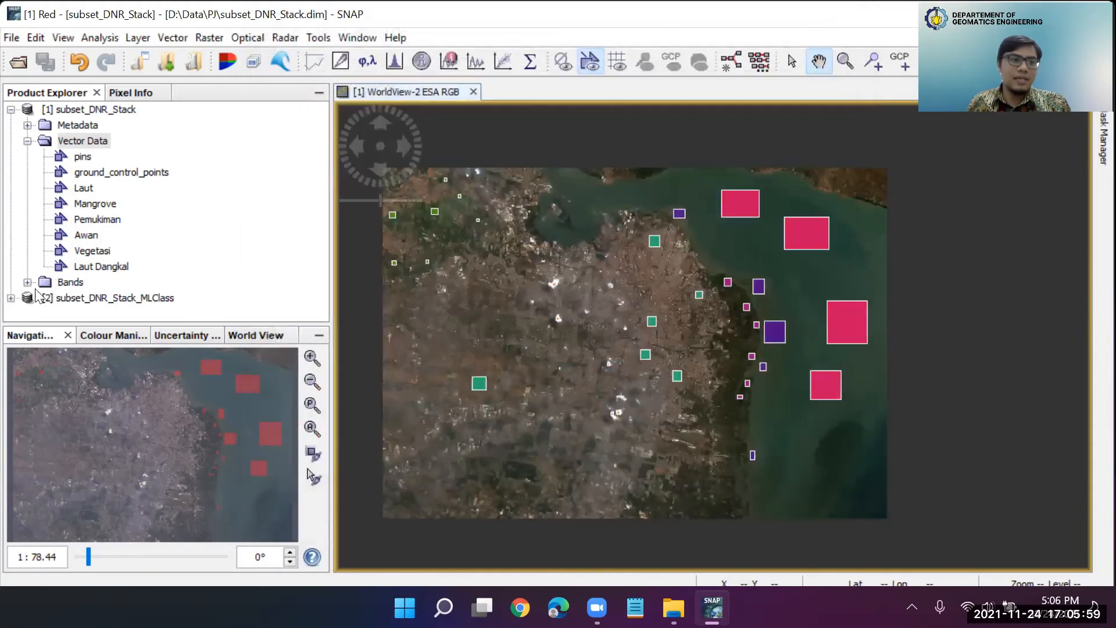
Display the LabeledClasses band of the subset_DNR_Stack_MLClass product
left_click(11, 298)
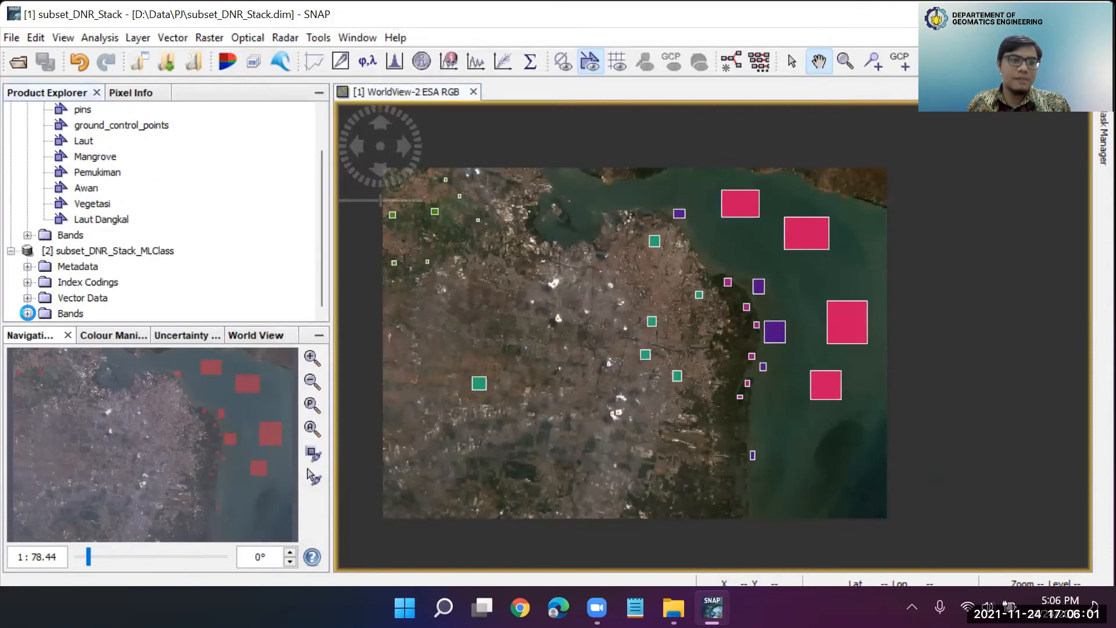
left_click(27, 313)
left_click(103, 299)
double_click(105, 300)
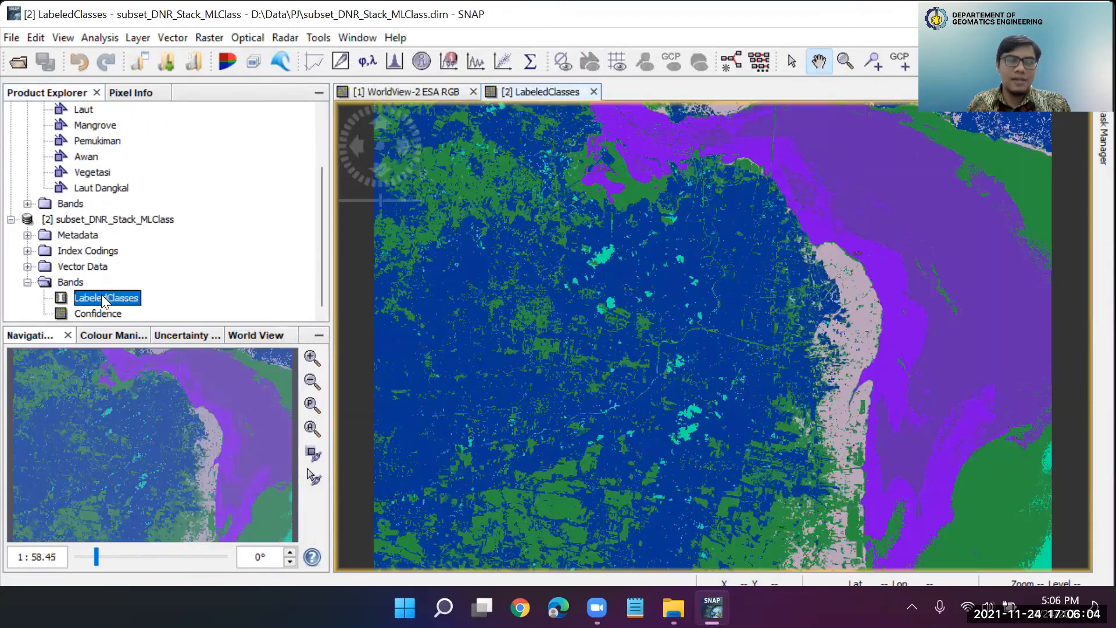
Examine the LabeledClasses map in detail and as a whole, comparing the land, coastal and sea classes
scroll(747, 371, "up", 4)
scroll(749, 372, "down", 5)
scroll(748, 373, "down", 3)
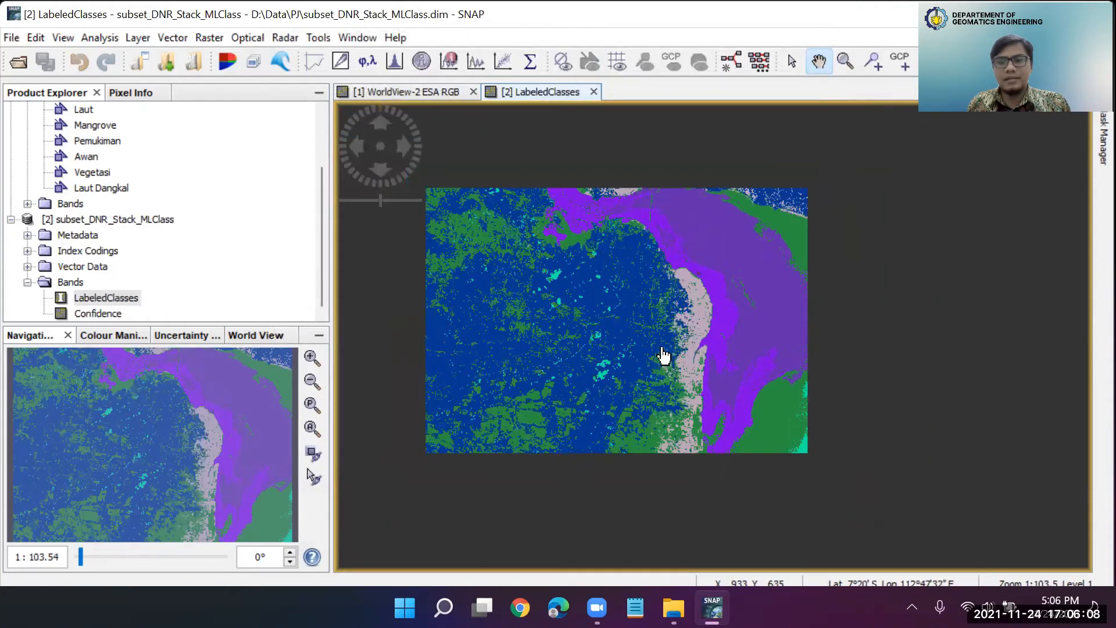
scroll(662, 349, "up", 3)
left_click_drag(620, 323, 703, 351)
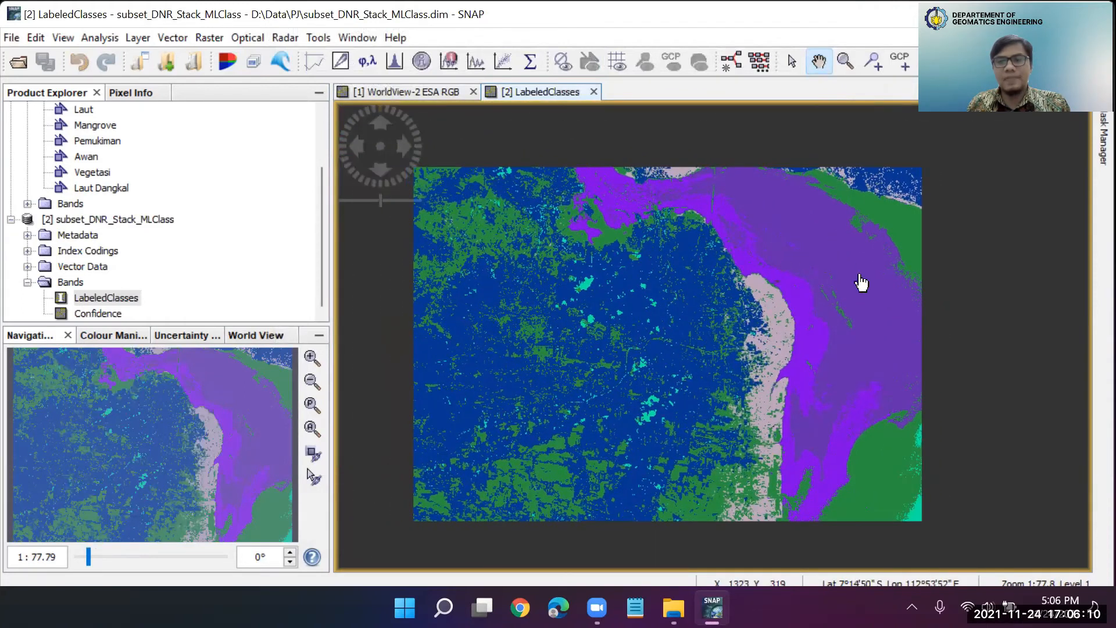
scroll(768, 321, "up", 3)
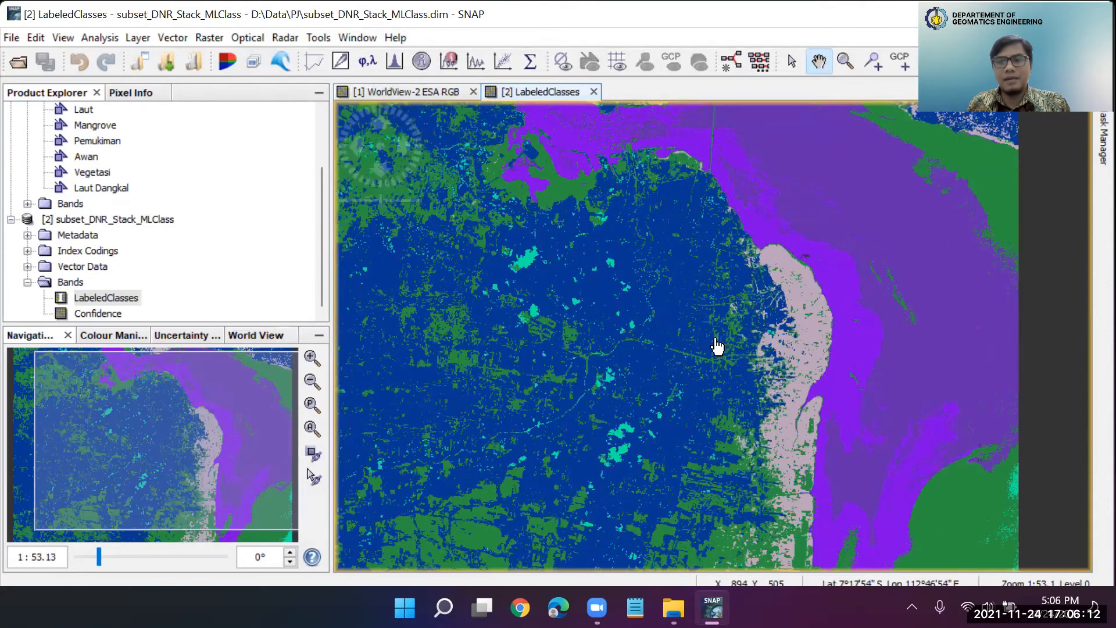
left_click_drag(654, 349, 765, 326)
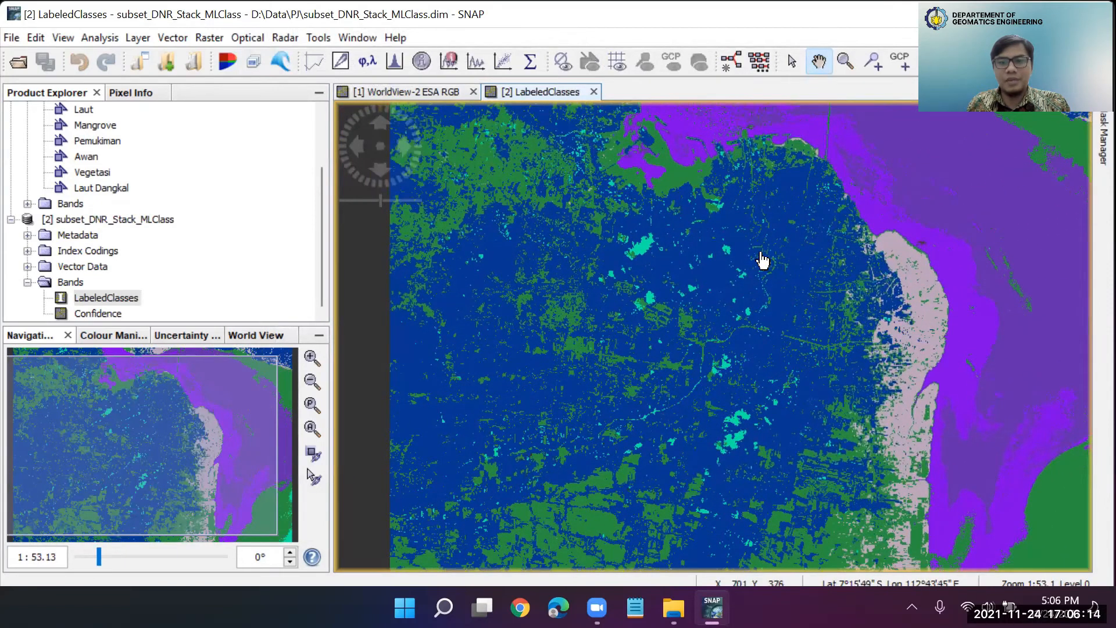
scroll(627, 414, "up", 5)
scroll(627, 414, "down", 8)
left_click_drag(676, 319, 593, 303)
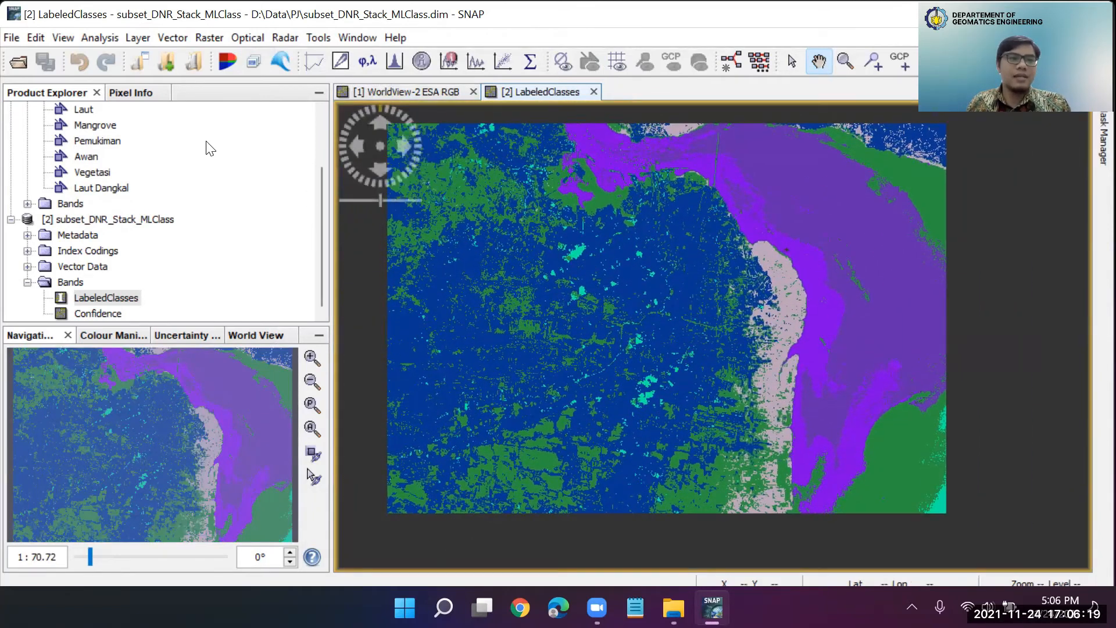
Start a Random Forest supervised classification with subset_DNR_Stack as the only source product, removing subset_DNR_Stack_MLClass from the input list
left_click(203, 37)
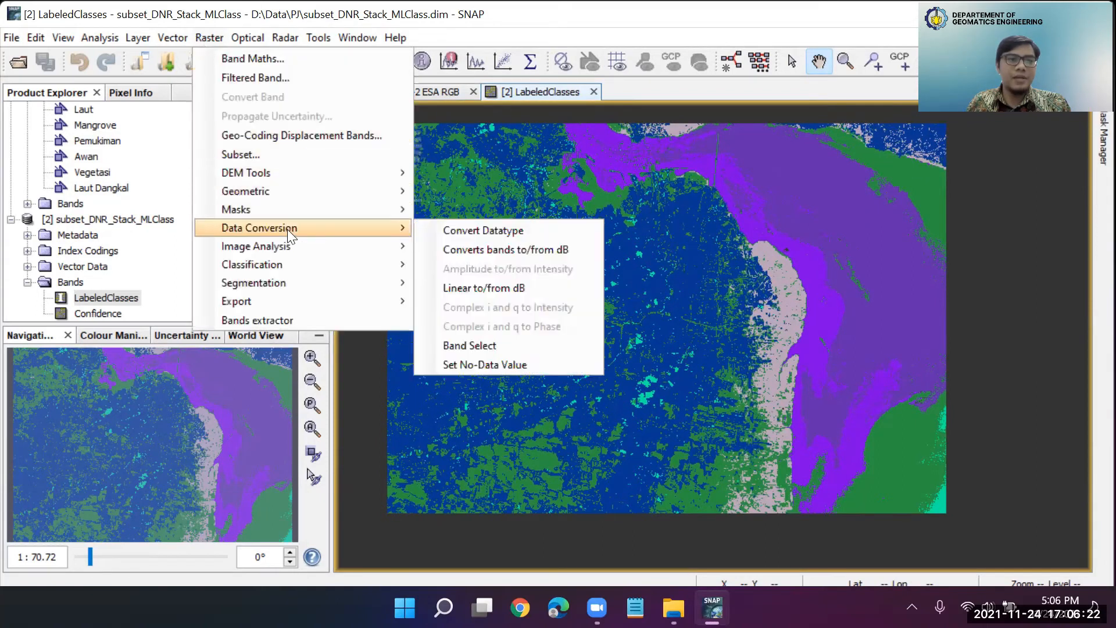
mouse_move(298, 268)
mouse_move(459, 277)
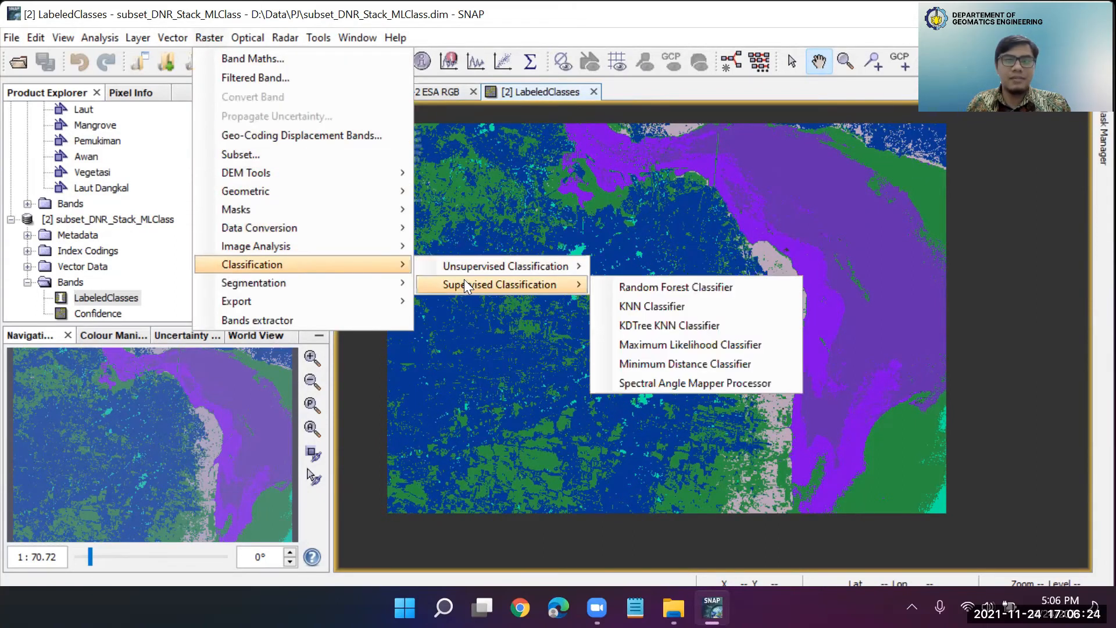
left_click(684, 288)
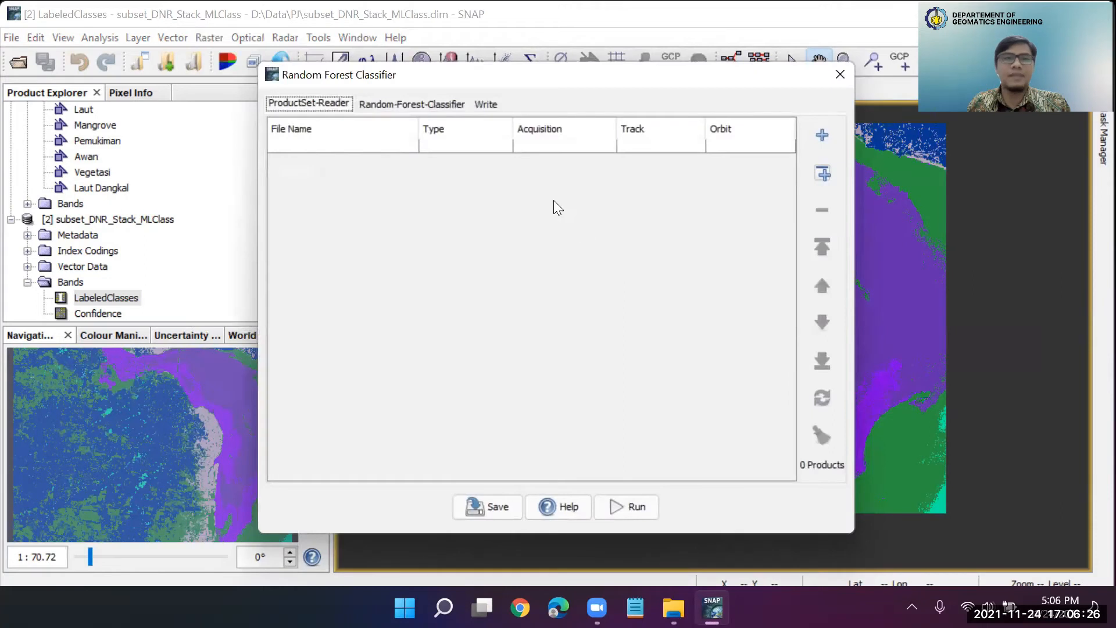
left_click(822, 174)
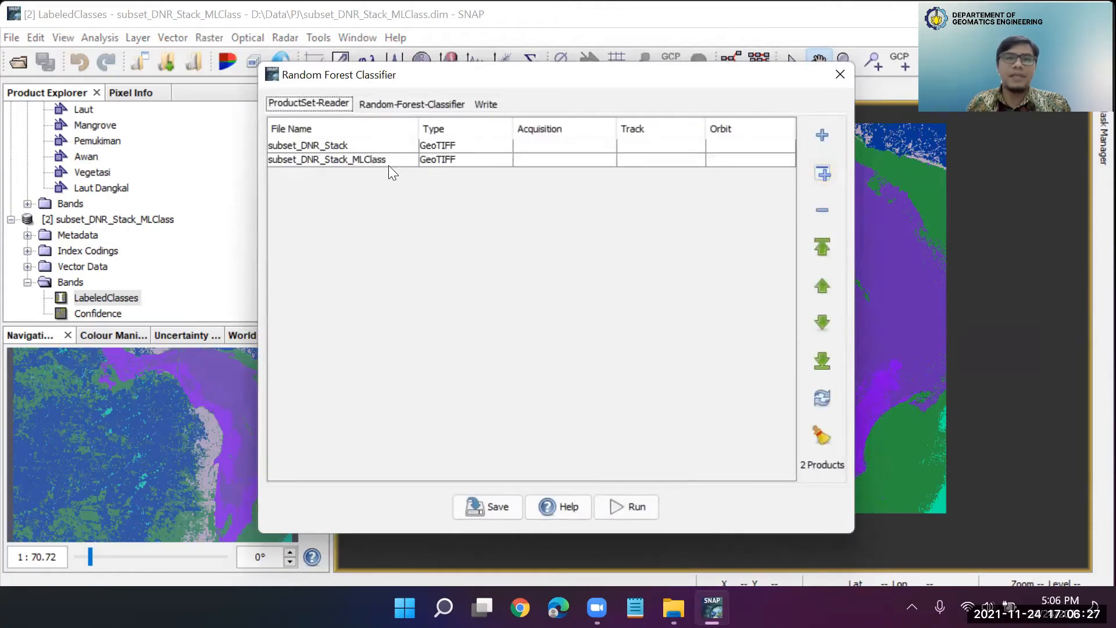
left_click(354, 160)
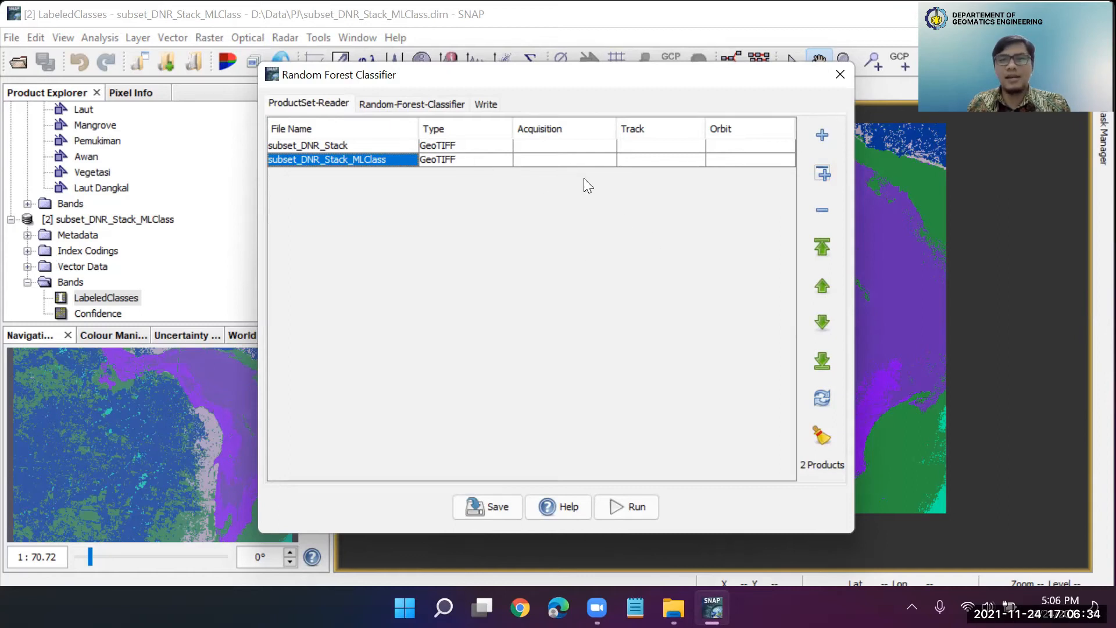
left_click(811, 218)
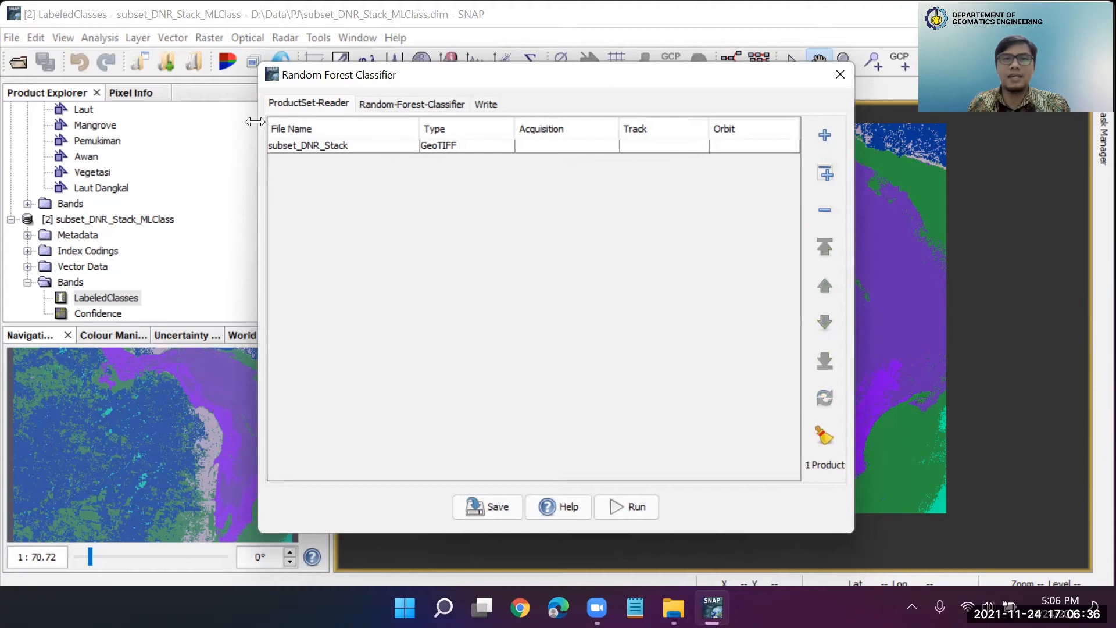
scroll(100, 217, "up", 2)
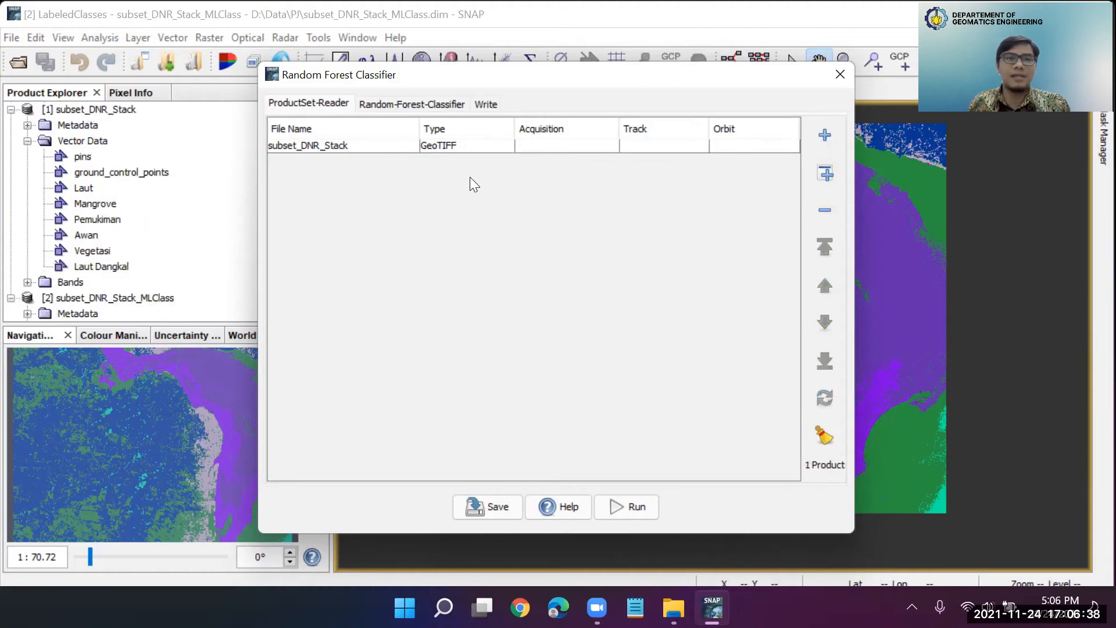
Select all six training vectors for the random forest classifier: Laut, Mangrove, Pemukiman, Awan, Vegetasi and Laut Dangkal
left_click(409, 104)
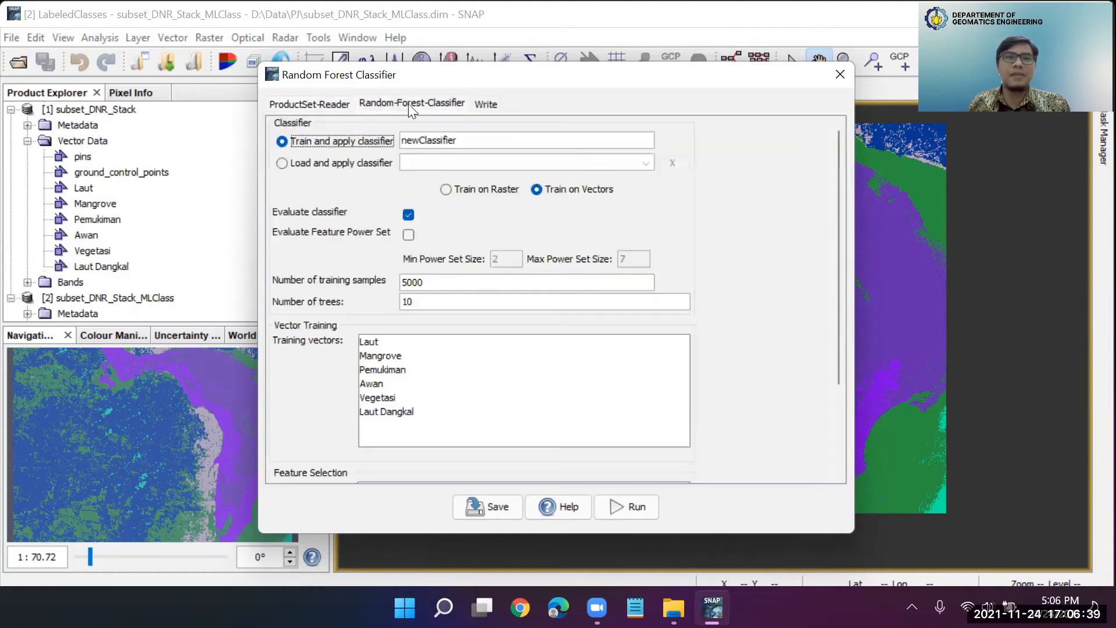
double_click(471, 141)
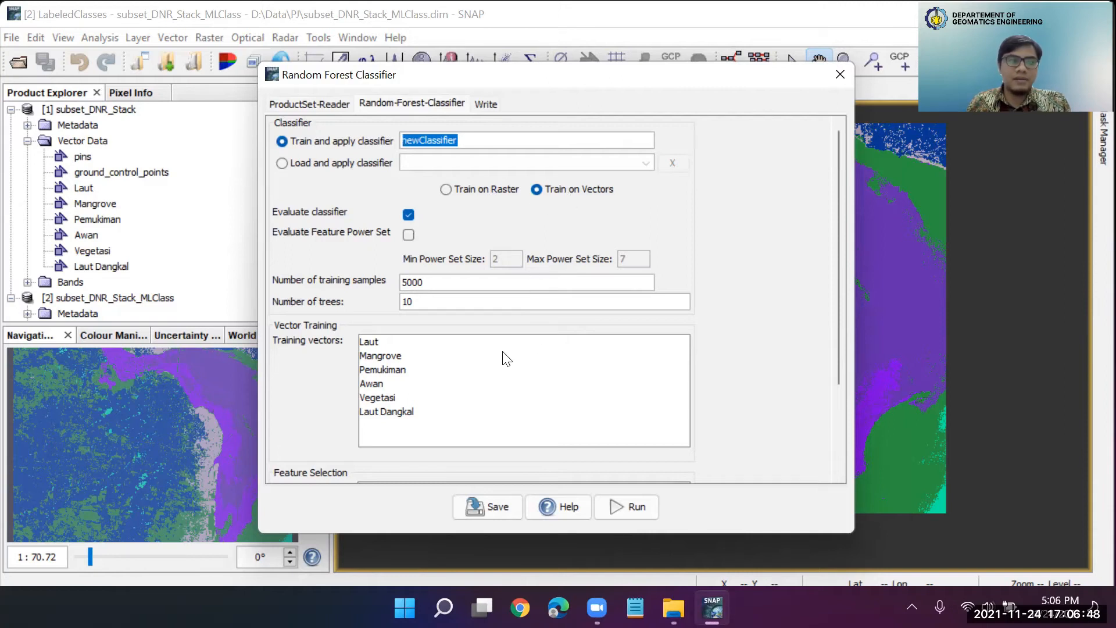
left_click(368, 343)
left_click(398, 410, "shift")
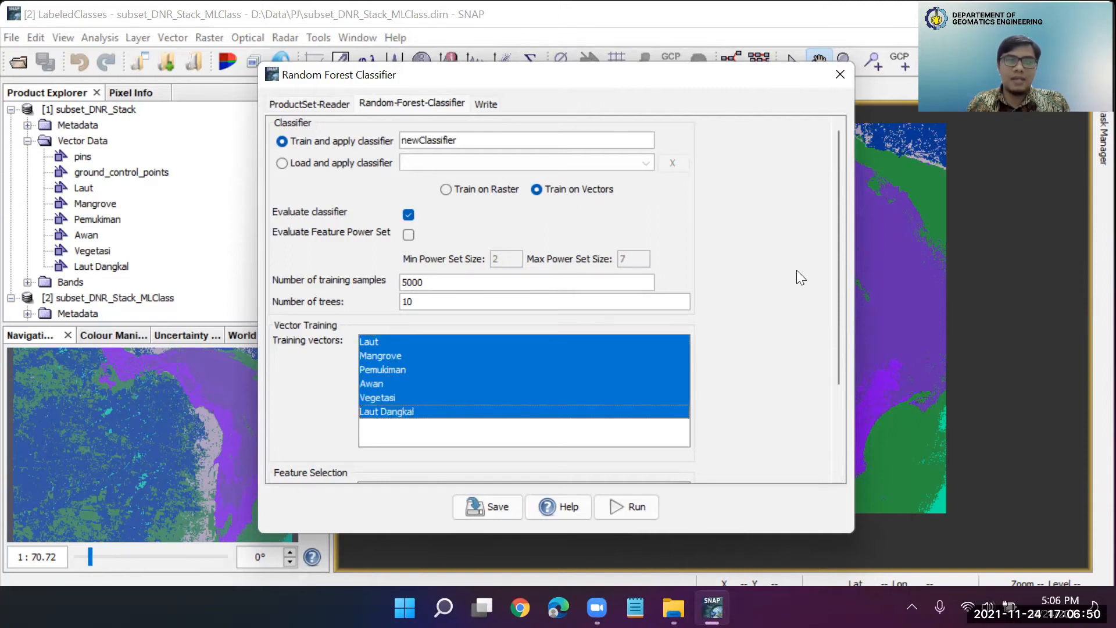
Choose Rhoc_blue, Rhoc_green, Rhoc_red and Rhoc_nir as feature bands and run the random forest classification
left_click_drag(834, 262, 830, 370)
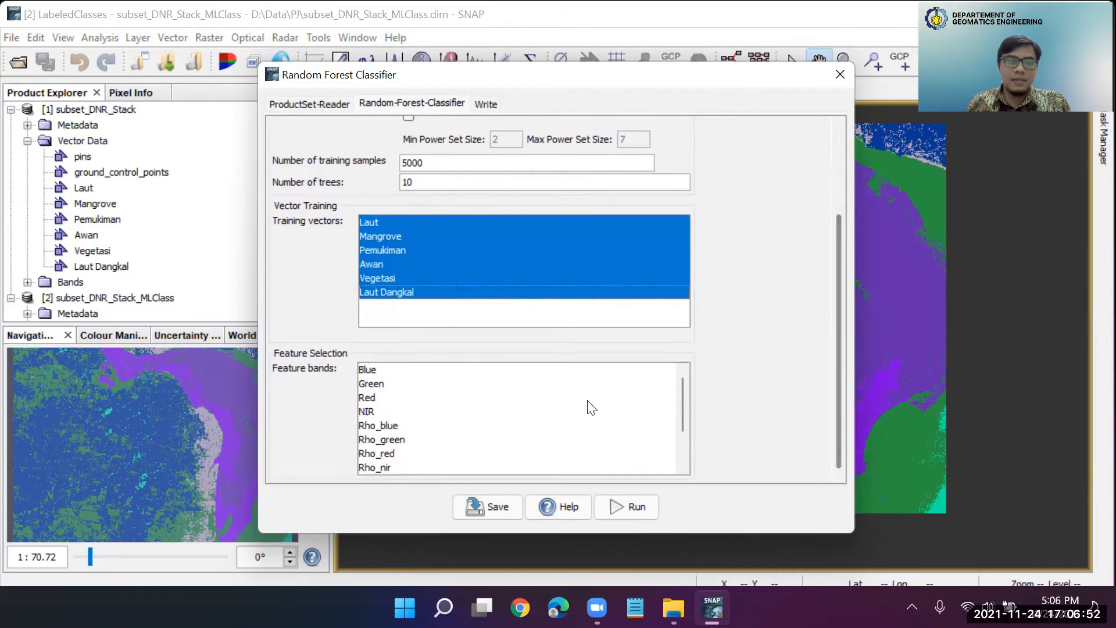
scroll(389, 423, "down", 2)
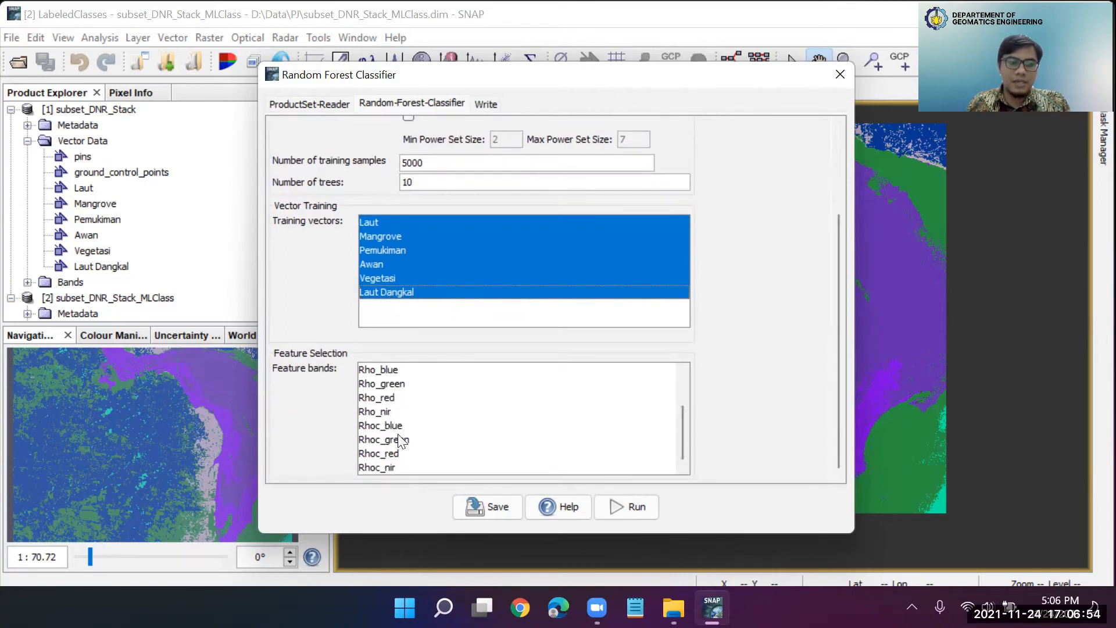
left_click(390, 427)
left_click(379, 468, "shift")
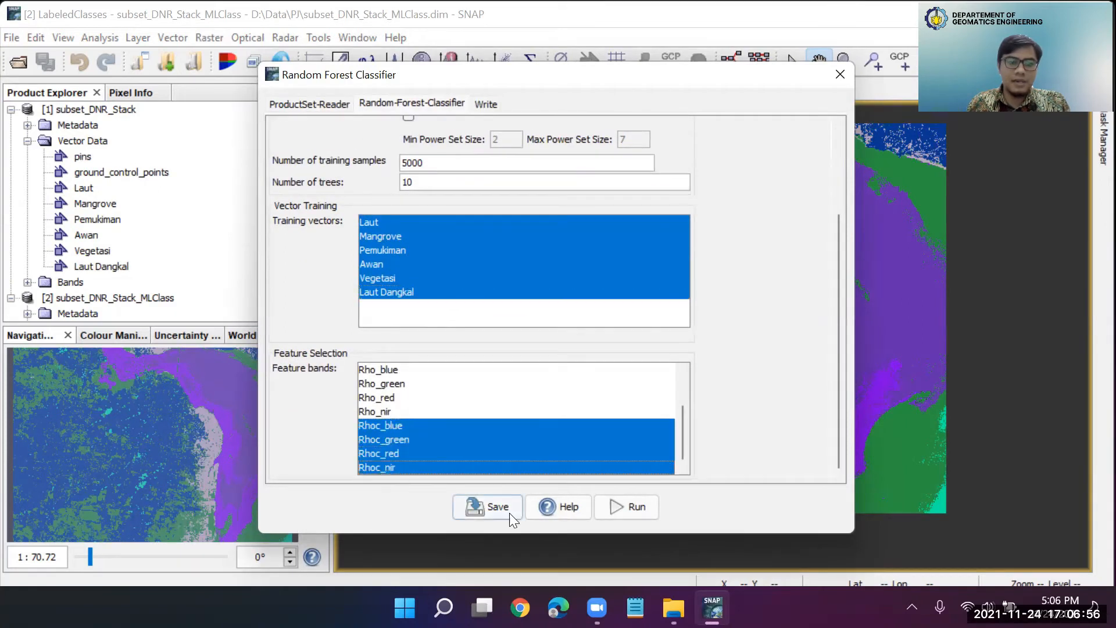
left_click(623, 505)
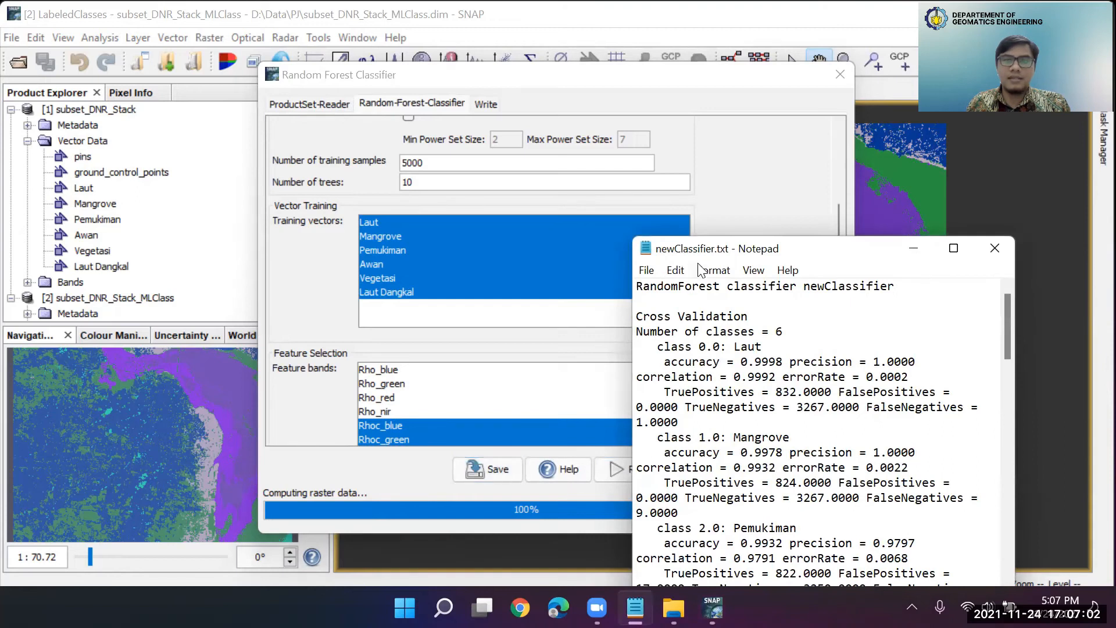
Review the newClassifier.txt report's class accuracies, testing results, sample distribution and feature importance scores, then close the report
left_click_drag(676, 250, 507, 99)
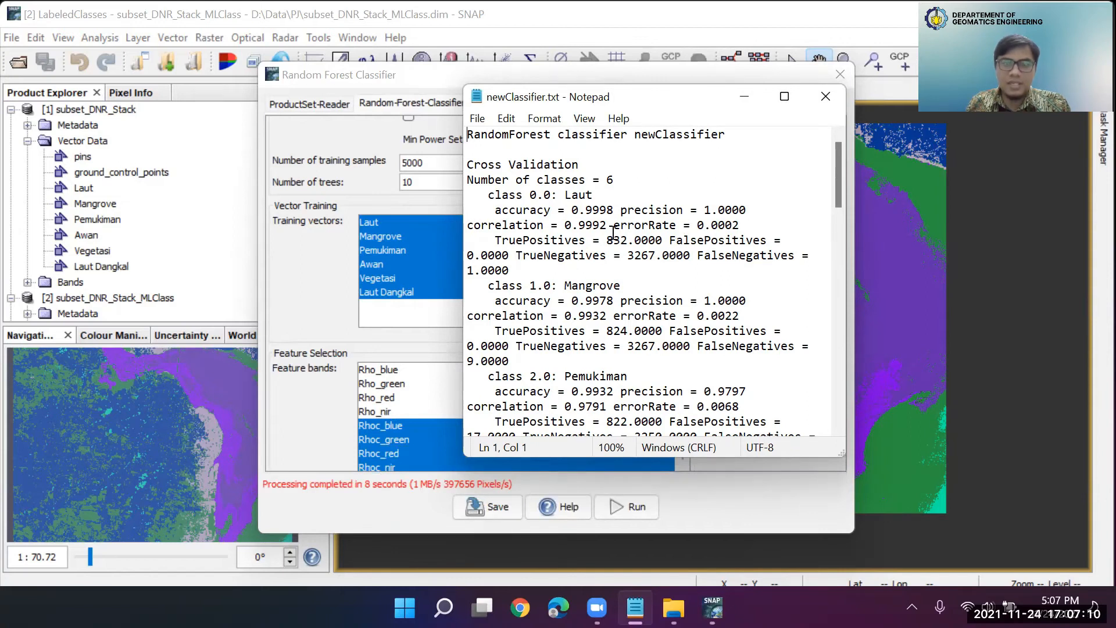
scroll(611, 240, "down", 15)
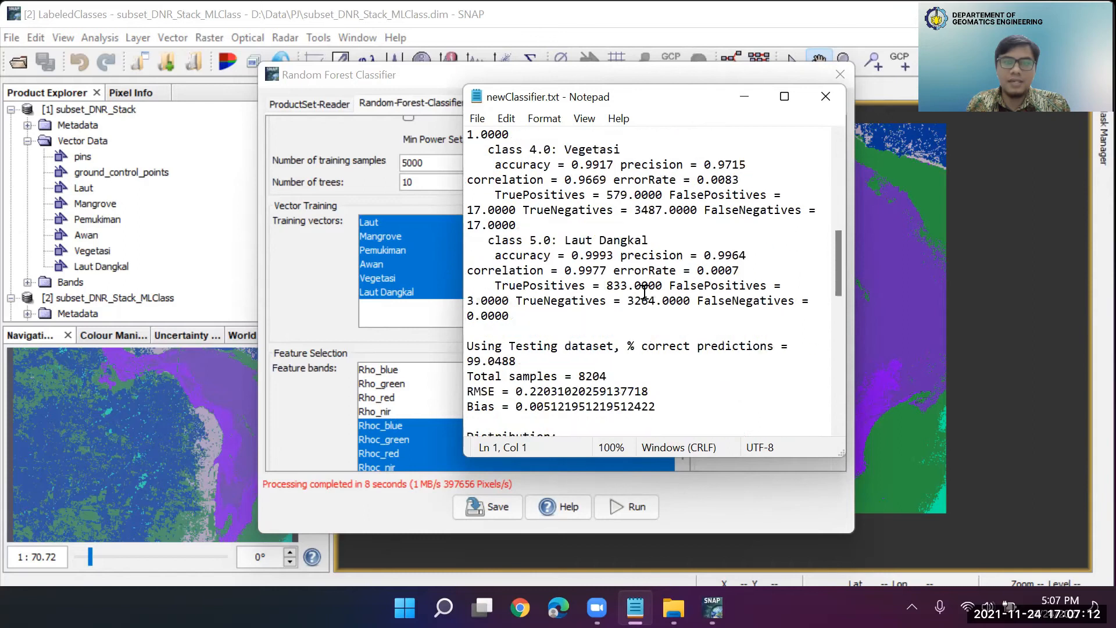
scroll(644, 292, "up", 3)
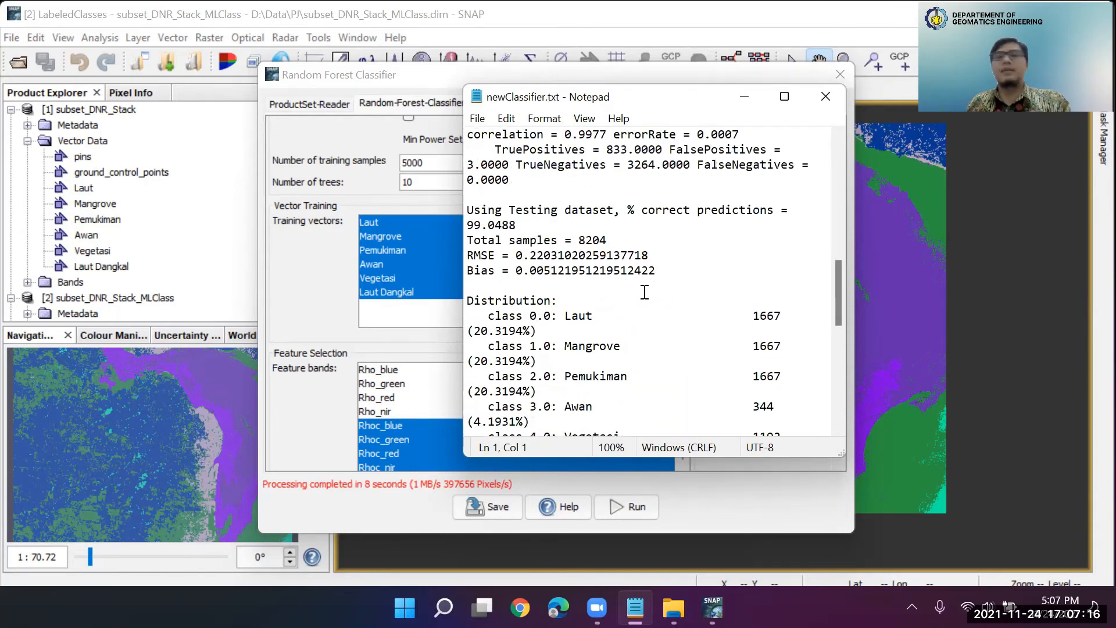
scroll(645, 291, "down", 2)
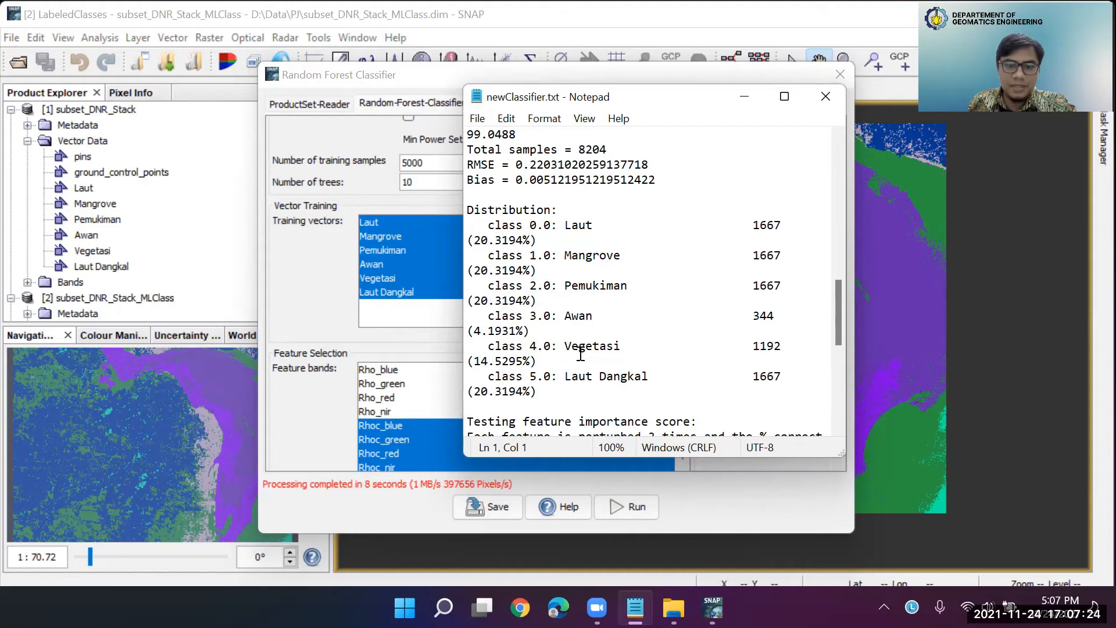
scroll(567, 387, "down", 4)
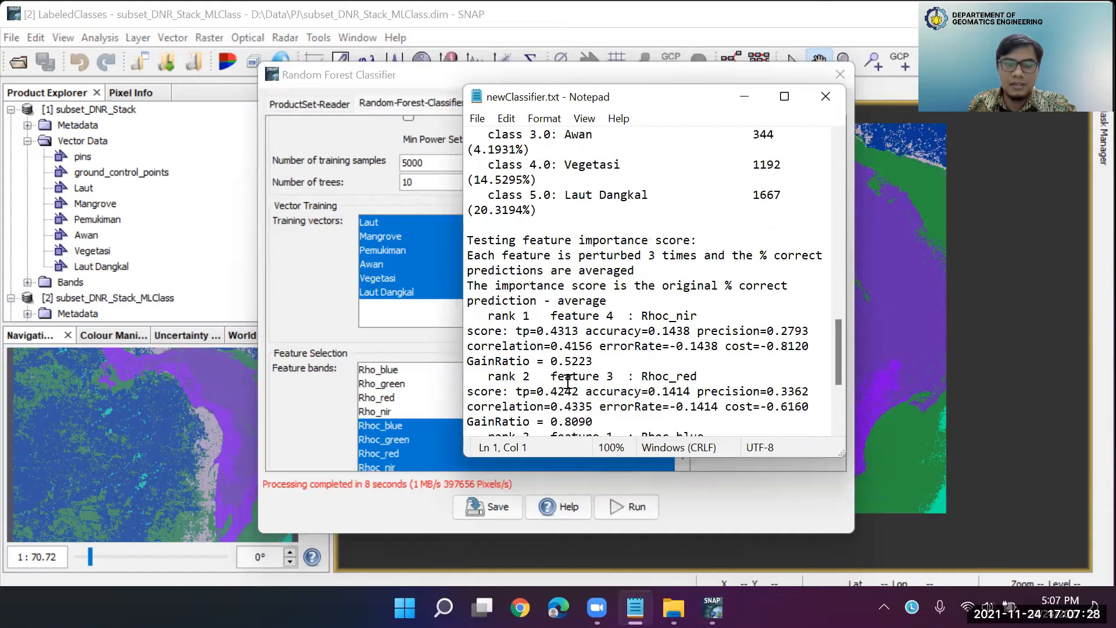
scroll(568, 383, "down", 3)
scroll(568, 382, "down", 1)
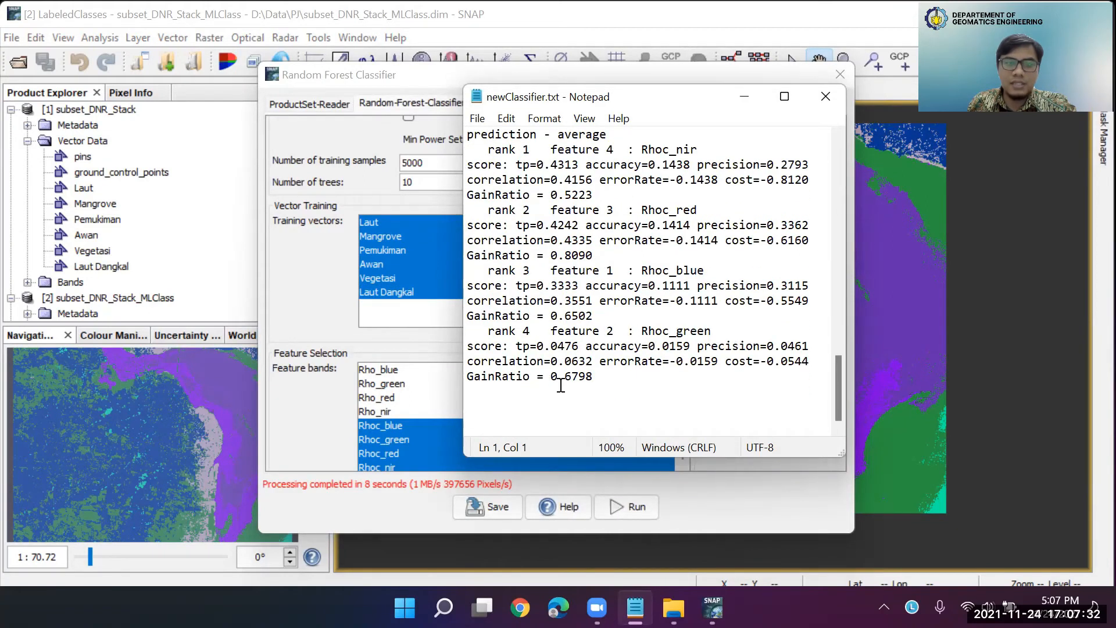
scroll(561, 386, "up", 15)
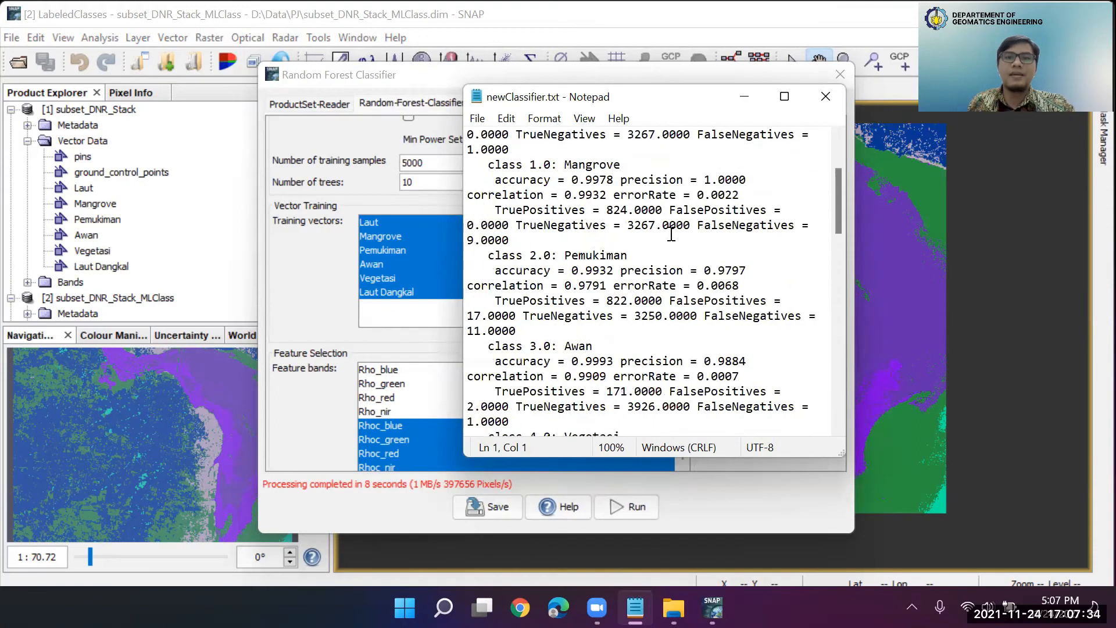
left_click(825, 97)
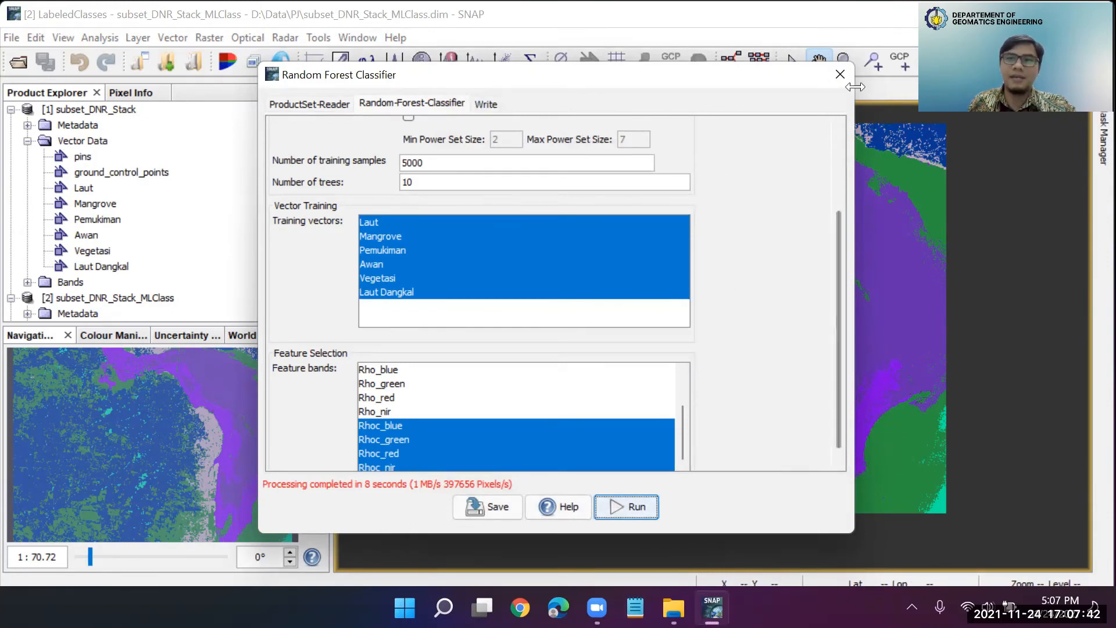
Close the Random Forest Classifier dialog and display the LabeledClasses band of the subset_DNR_Stack_RF product
left_click(840, 74)
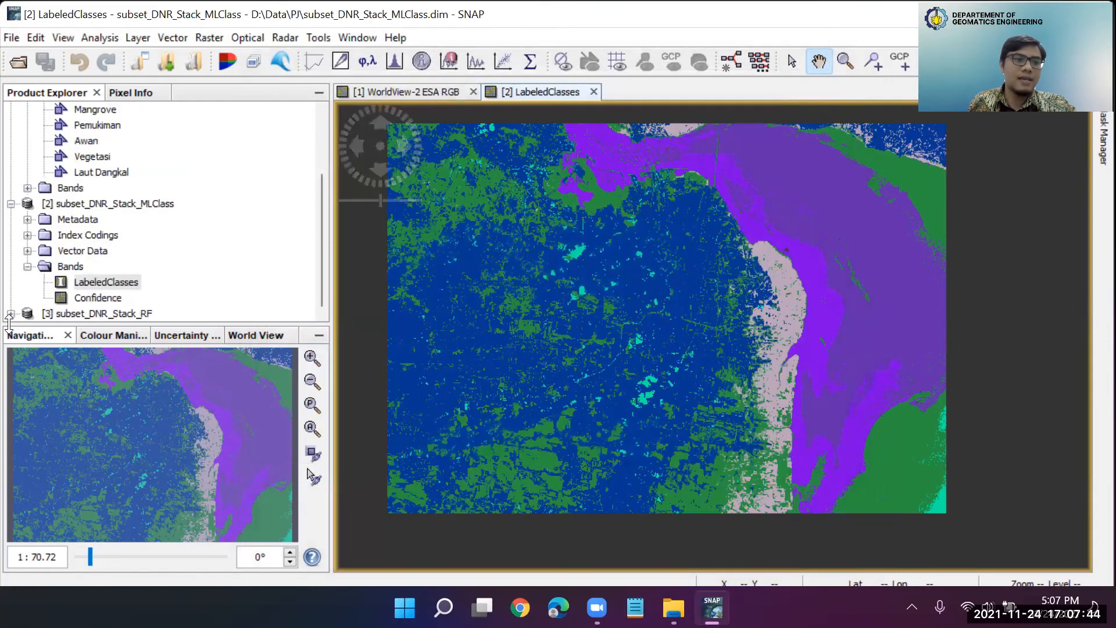
left_click(11, 314)
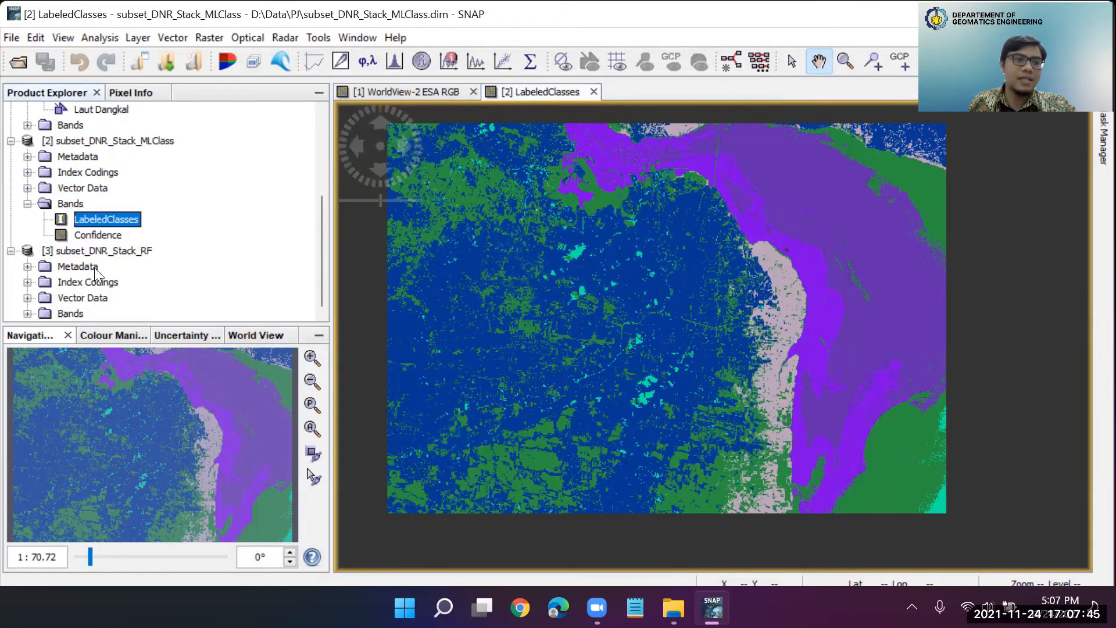
left_click(28, 313)
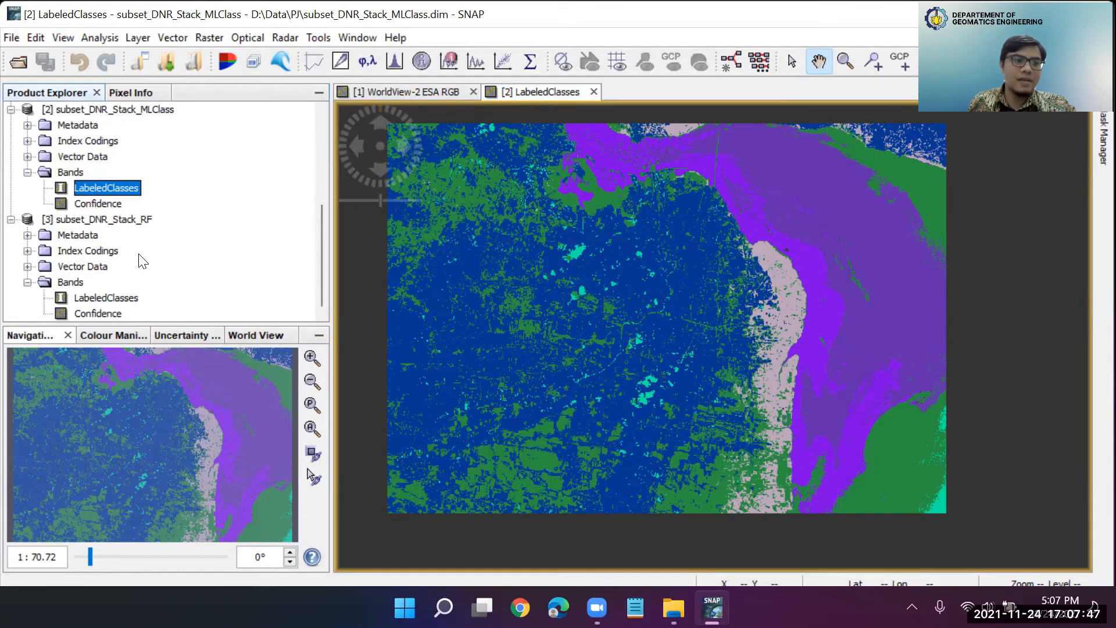
double_click(106, 298)
Examine the random forest LabeledClasses map up close and as a whole, checking the land, coastal and sea classes
scroll(752, 366, "down", 3)
left_click_drag(809, 327, 753, 290)
scroll(767, 333, "up", 1)
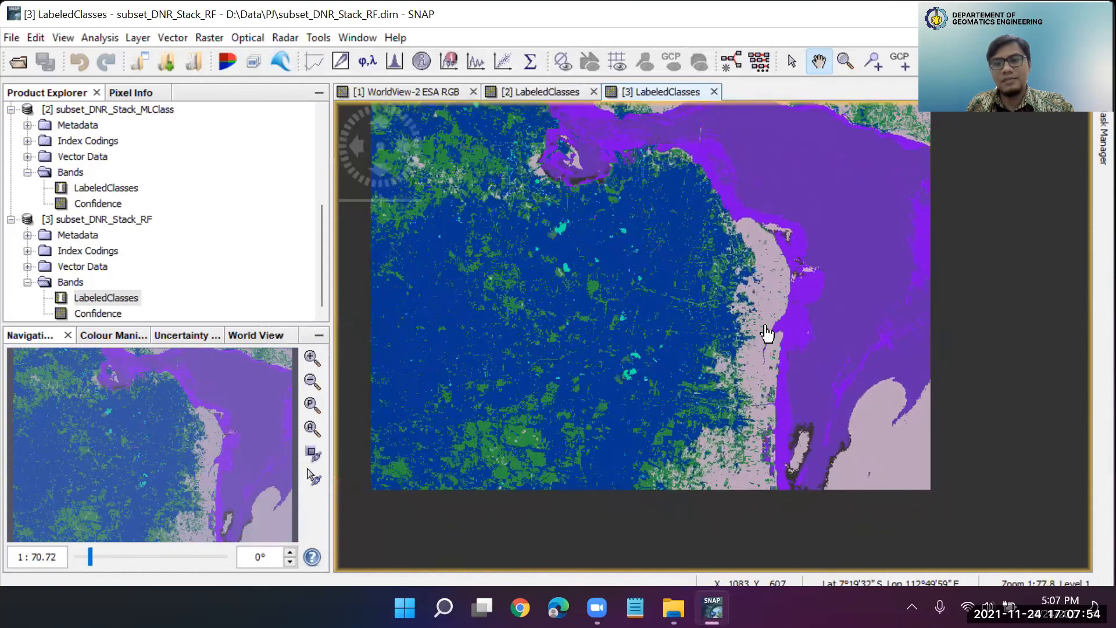
scroll(768, 333, "up", 1)
scroll(787, 383, "up", 2)
left_click_drag(788, 383, 793, 271)
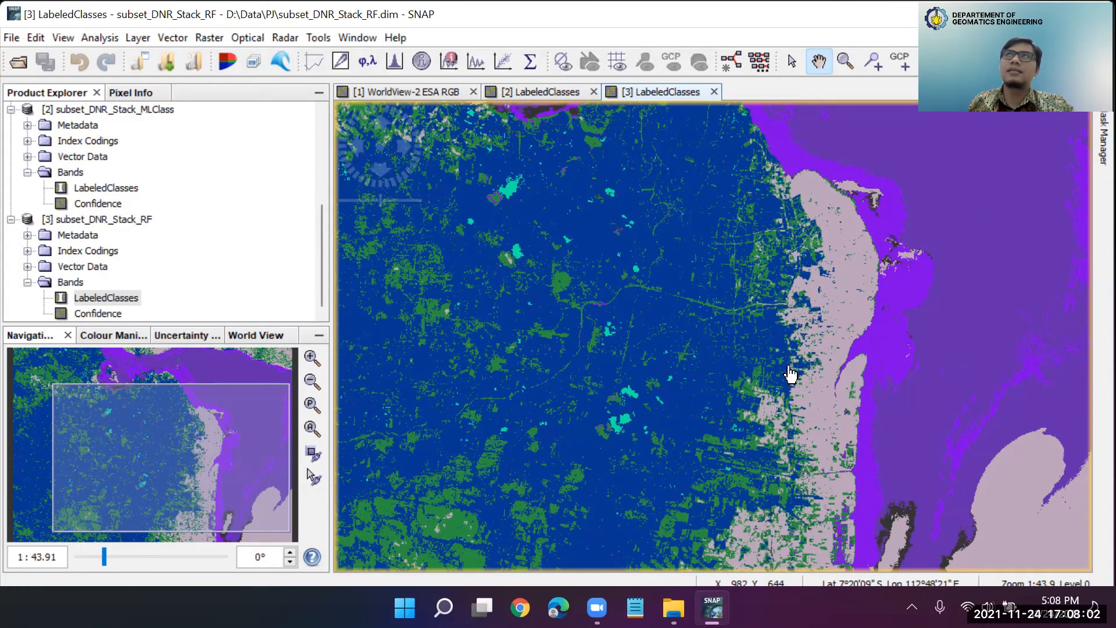
scroll(743, 392, "up", 3)
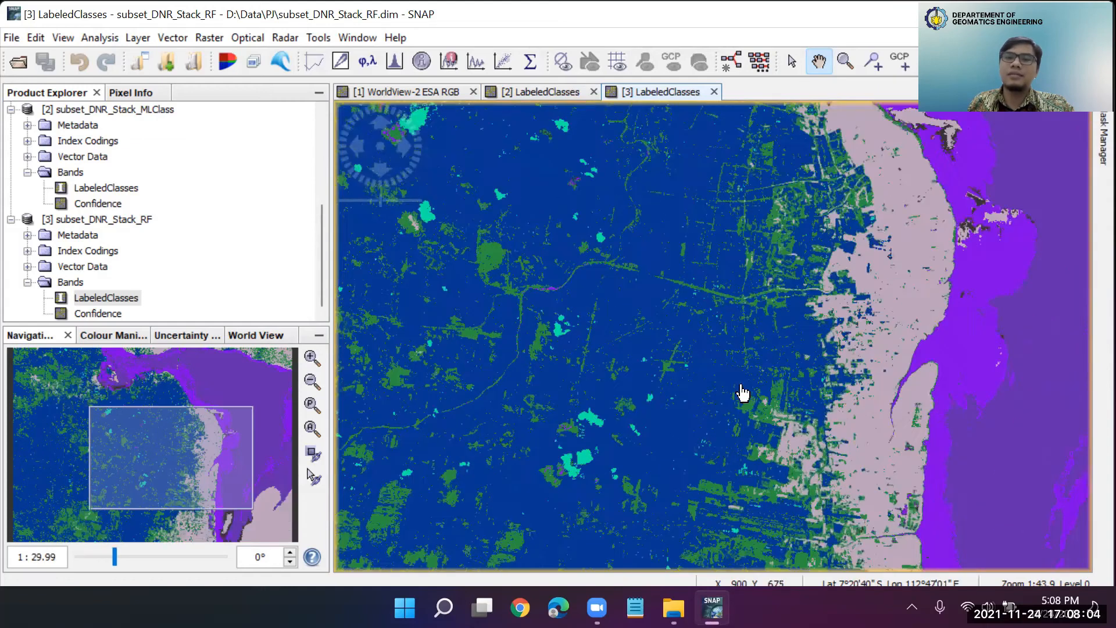
scroll(743, 393, "down", 5)
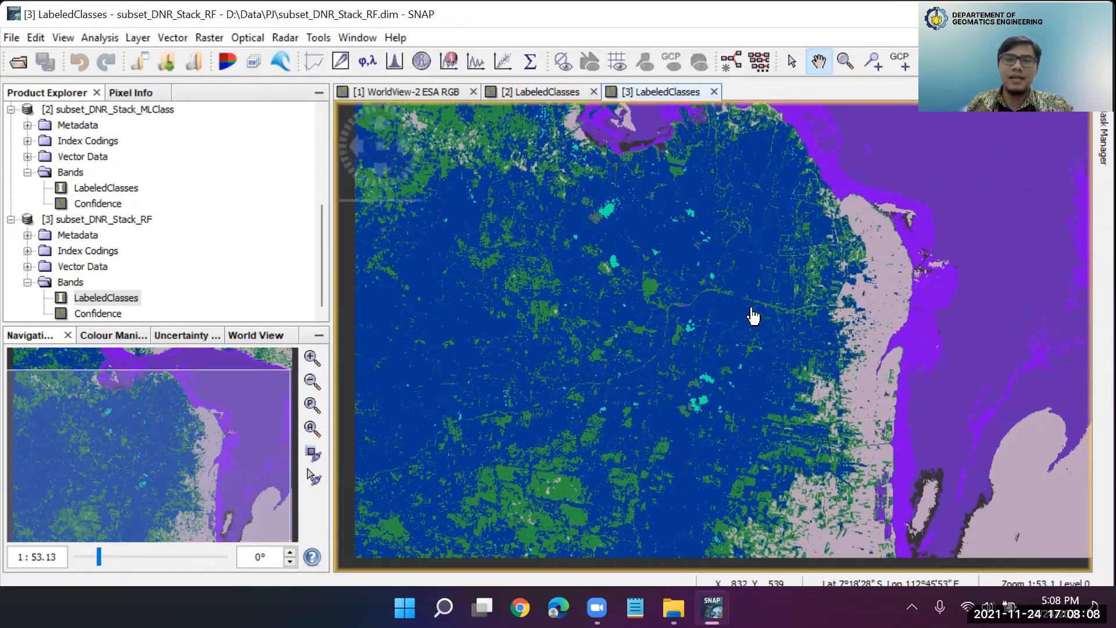
scroll(752, 339, "up", 1)
scroll(753, 339, "down", 2)
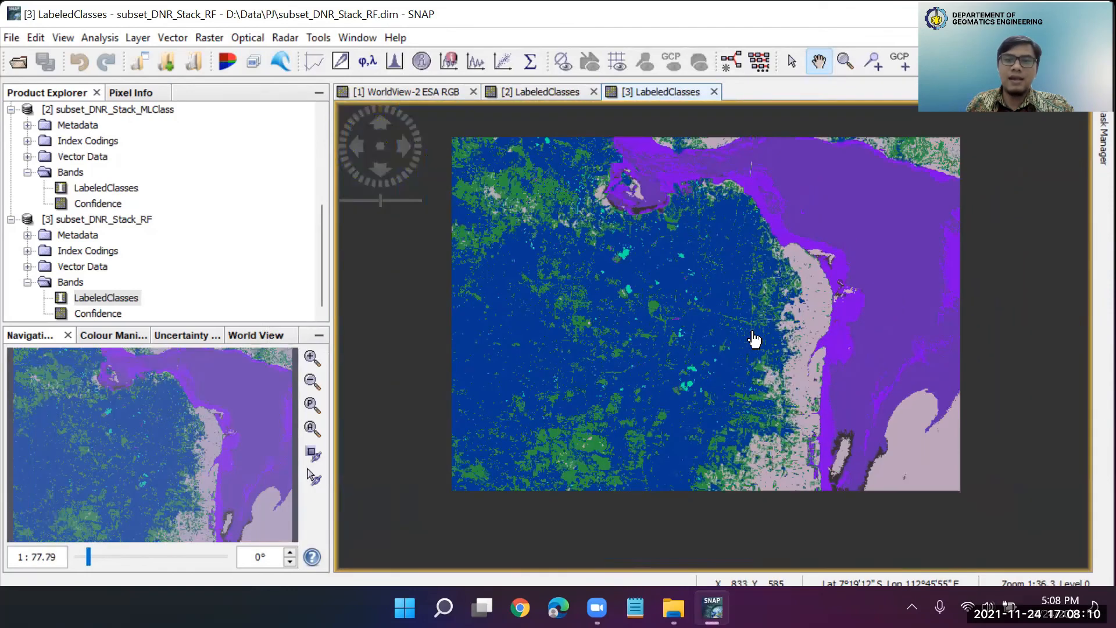
scroll(754, 339, "up", 2)
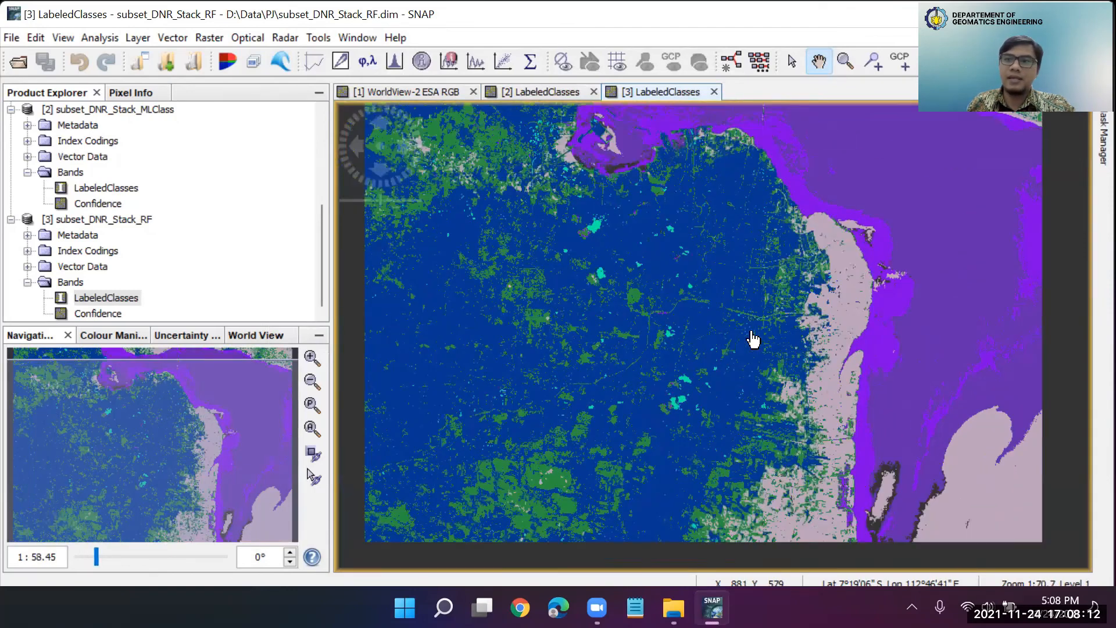
scroll(754, 339, "up", 1)
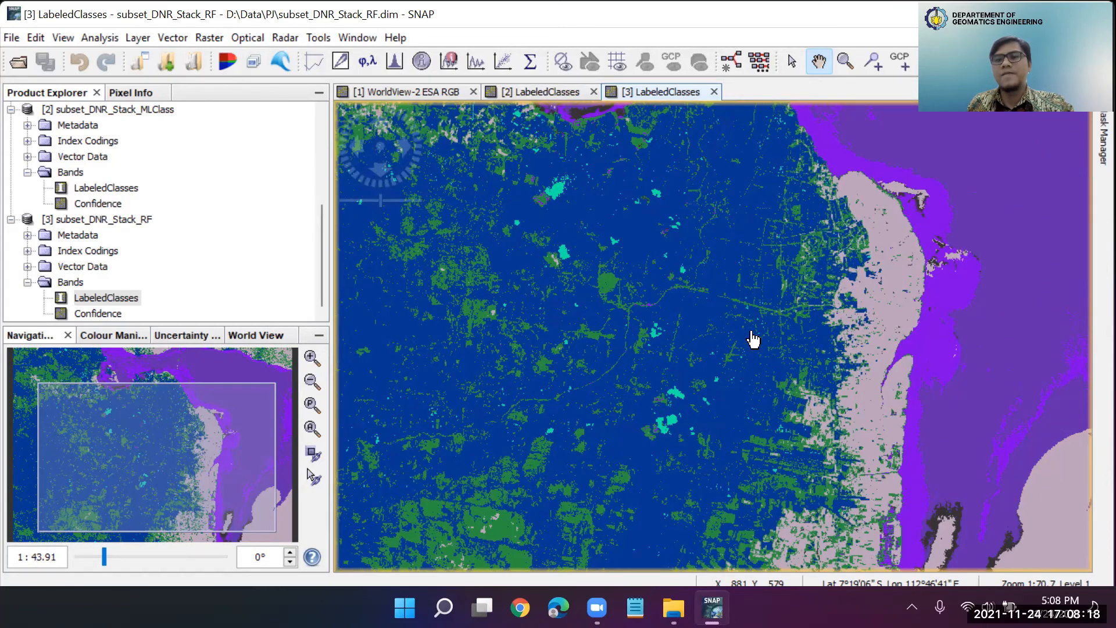
scroll(754, 339, "up", 5)
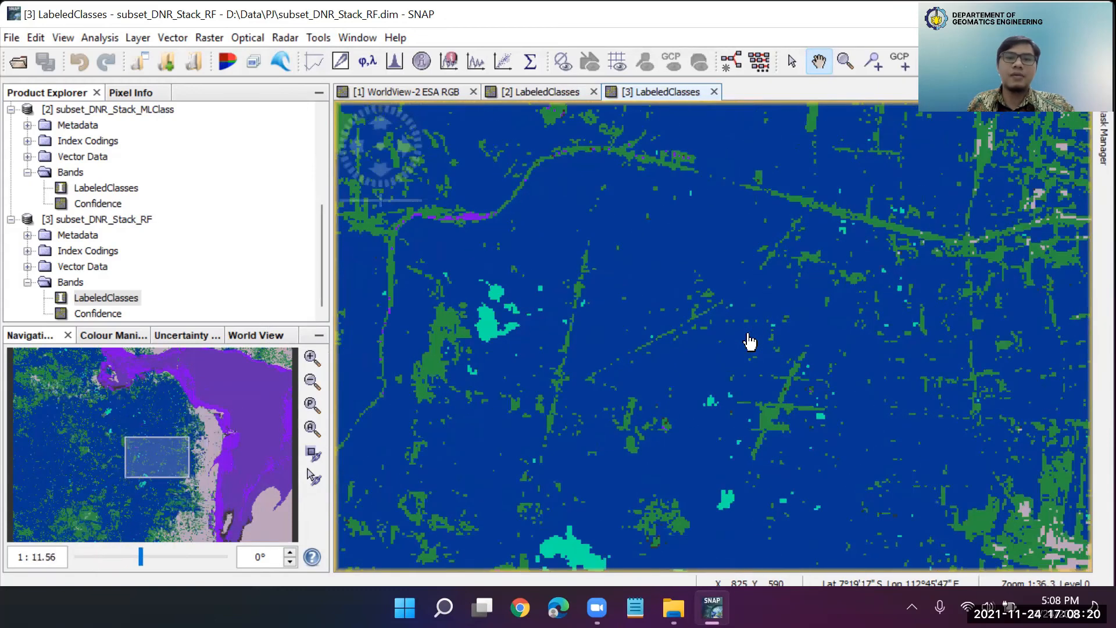
scroll(750, 342, "down", 7)
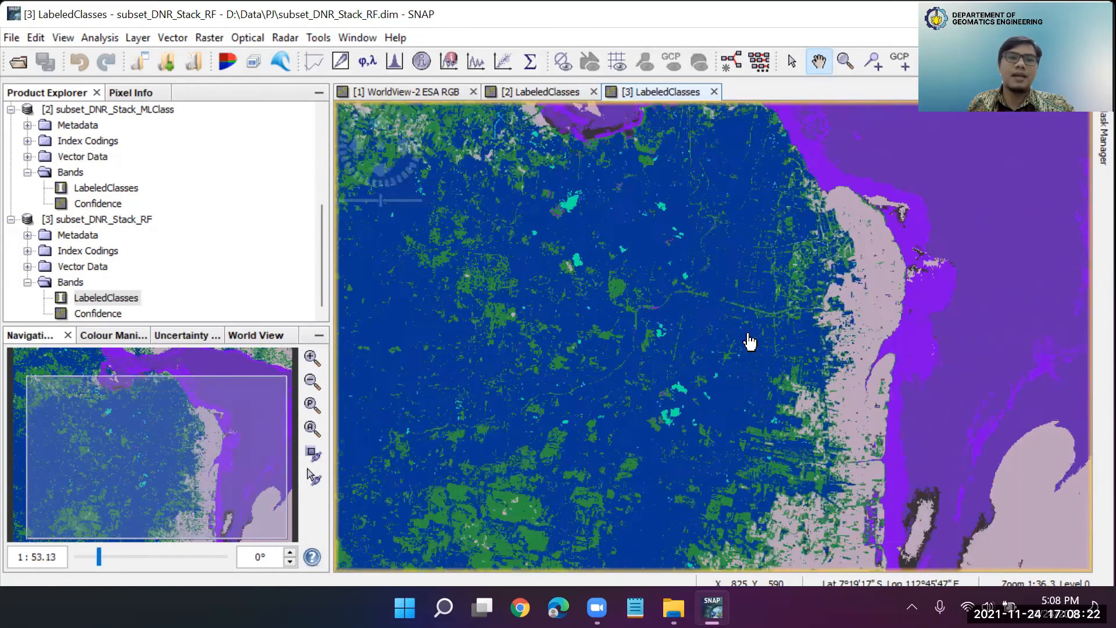
left_click_drag(746, 305, 735, 342)
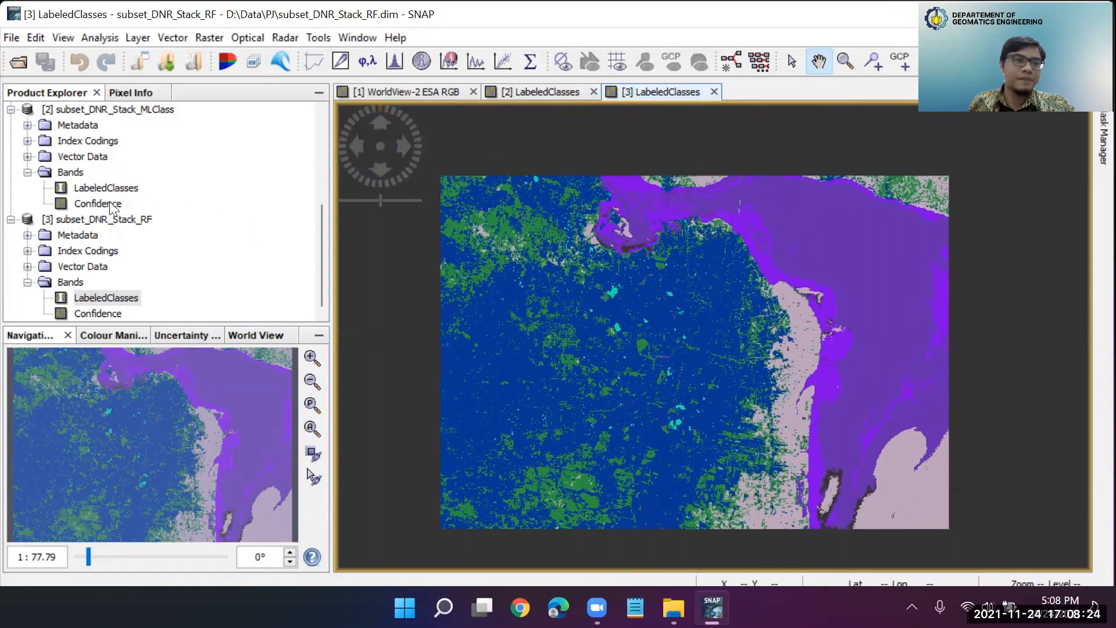
Inspect the maximum likelihood product's Confidence band, close its view, and check what the product's vector data contains
double_click(76, 203)
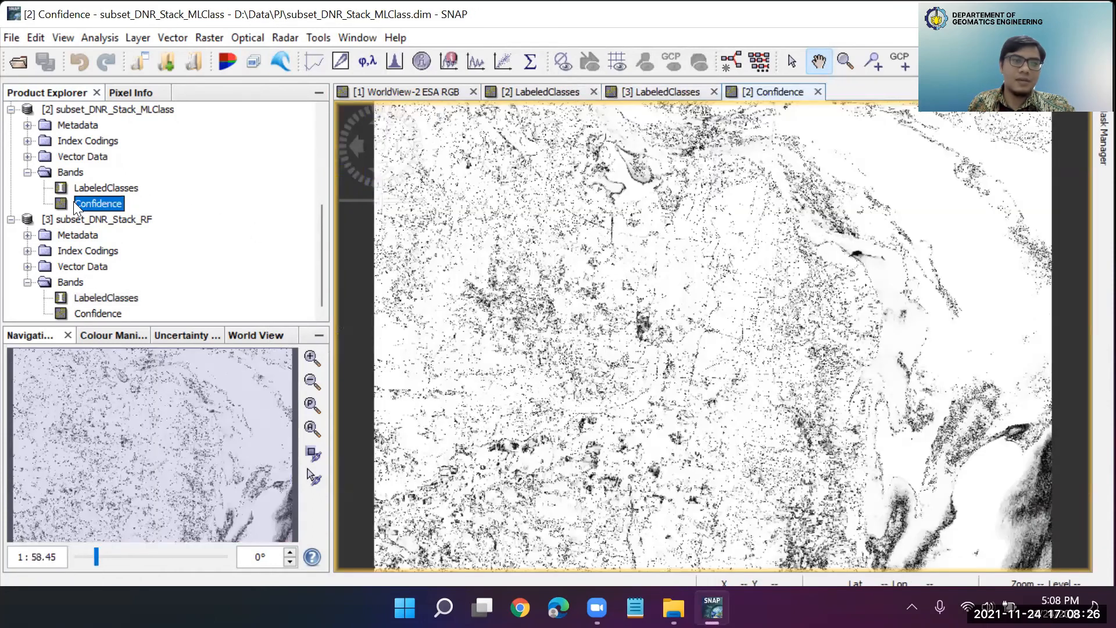
left_click(818, 91)
left_click(27, 156)
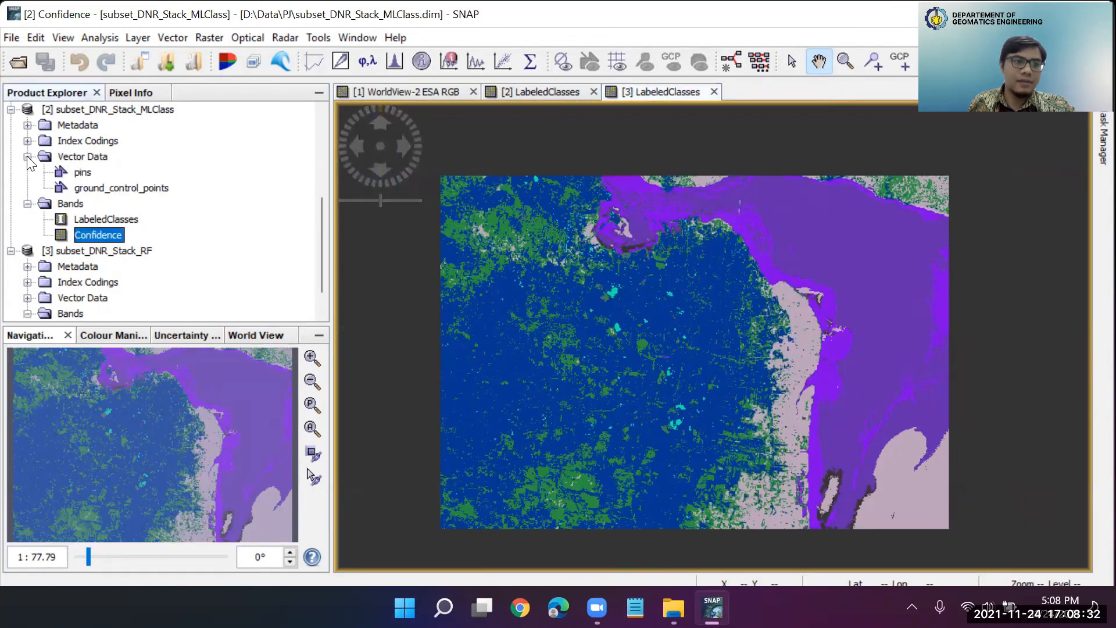
left_click(27, 156)
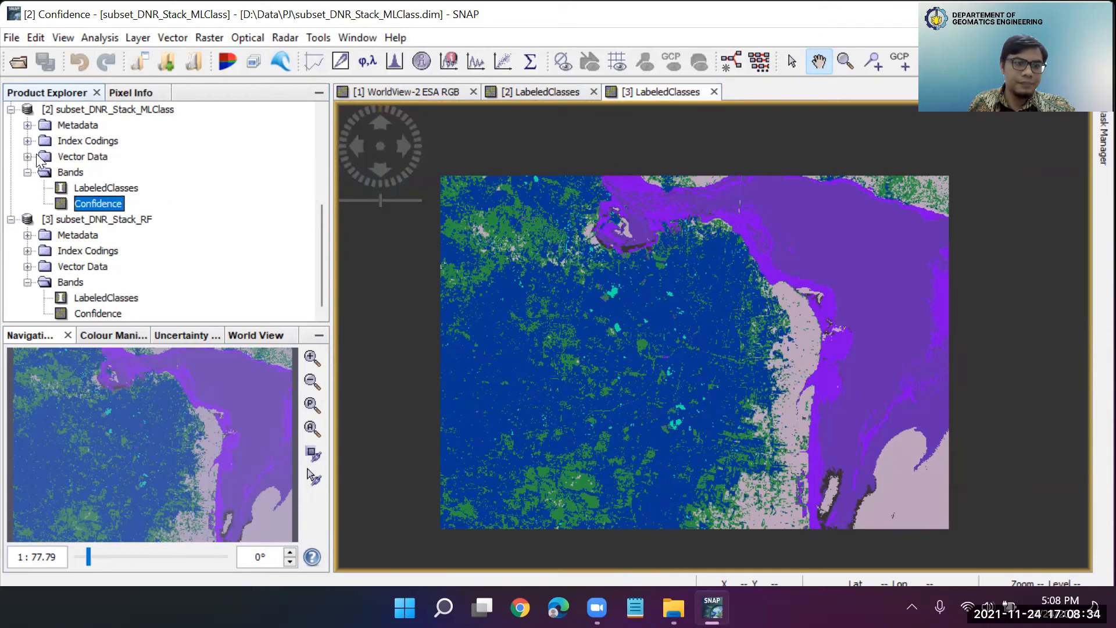
Review the class names and values in the Classes index coding of subset_DNR_Stack_MLClass, then close the table
left_click(28, 141)
left_click(27, 141)
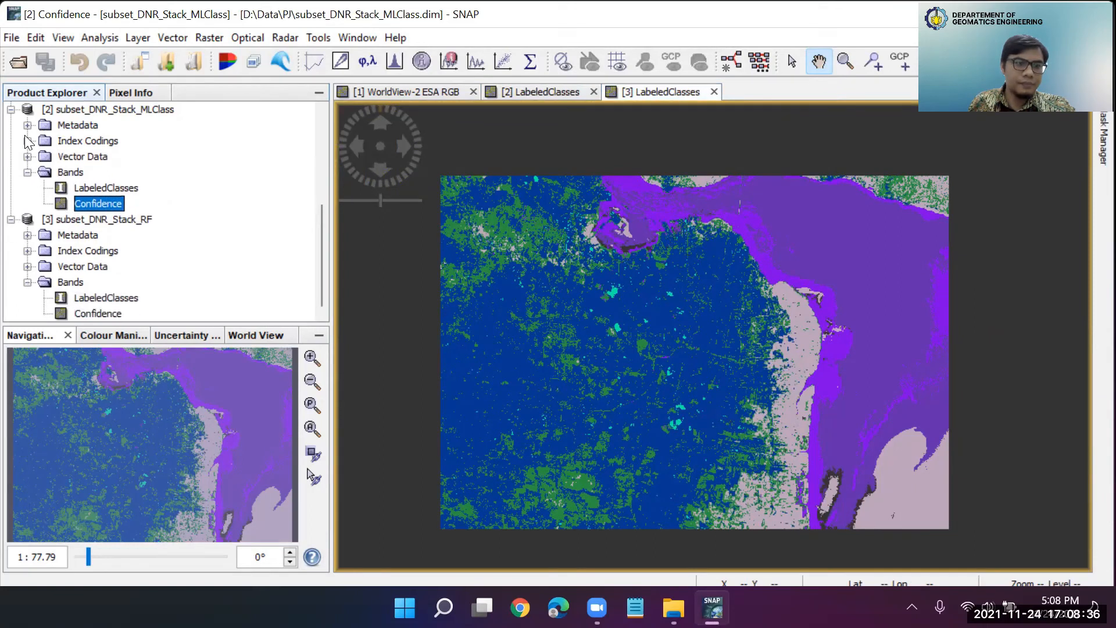
left_click(27, 141)
double_click(91, 156)
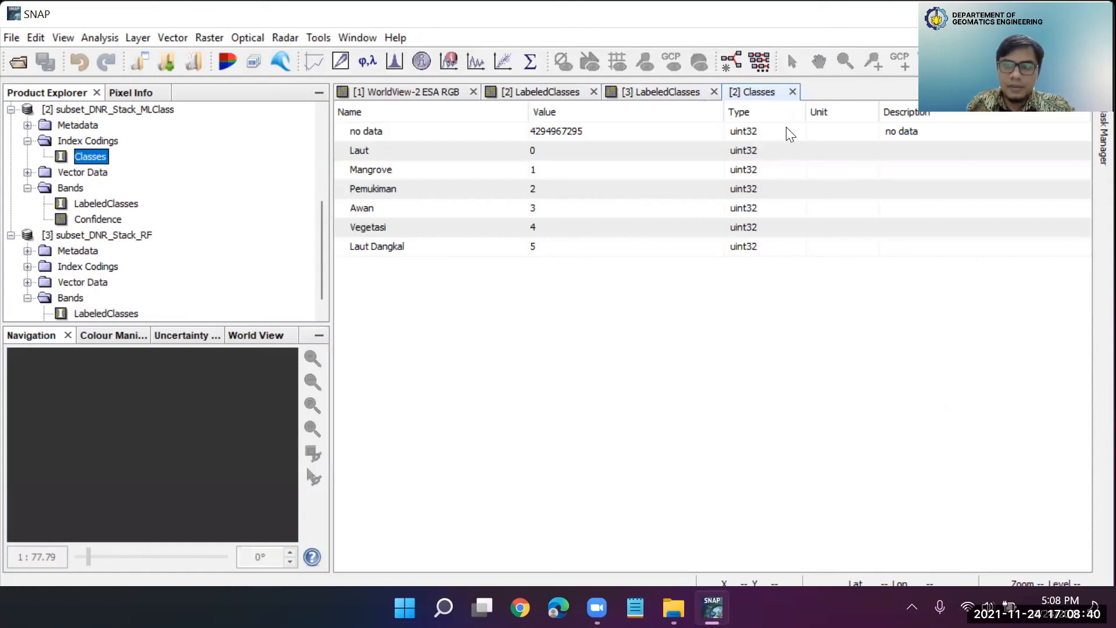
left_click(792, 92)
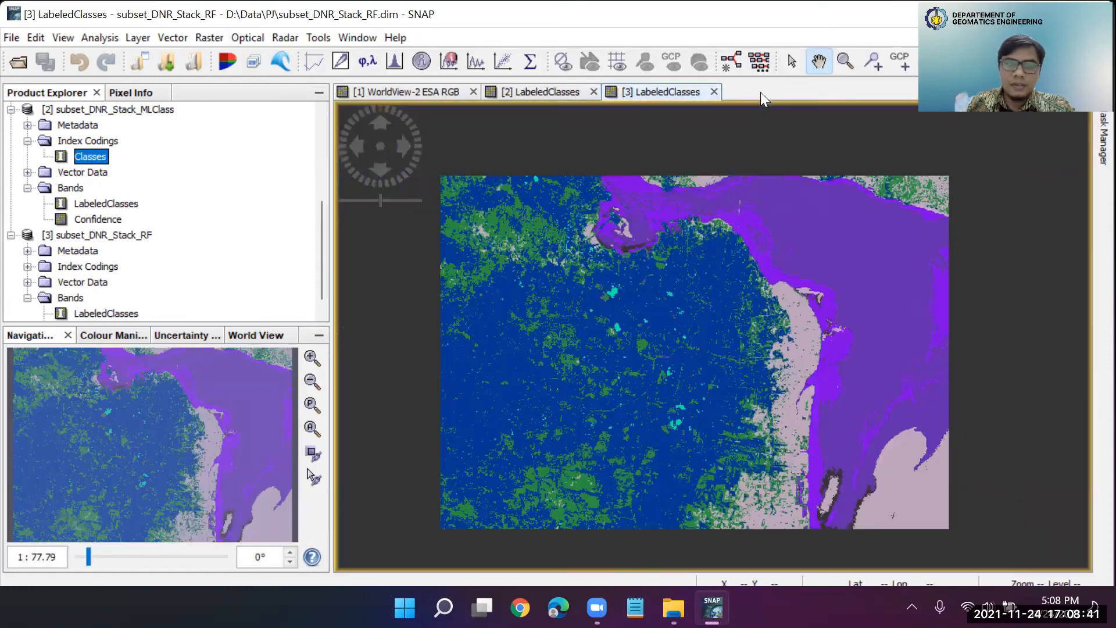
left_click(28, 140)
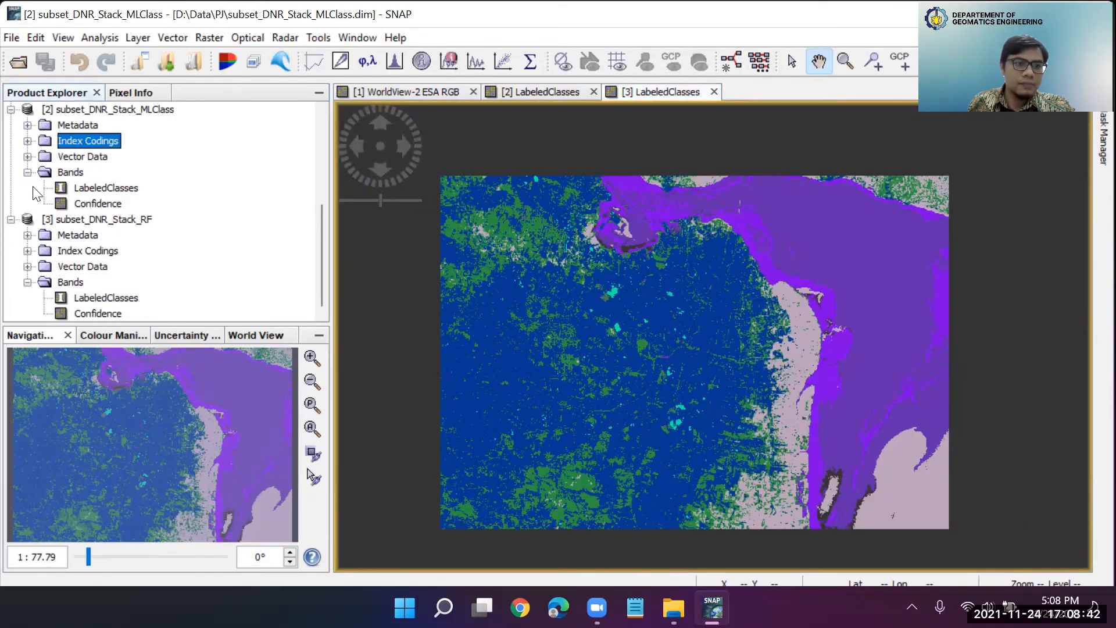
Check the metadata entries of the subset_DNR_Stack_RF product and collapse them again
left_click(28, 235)
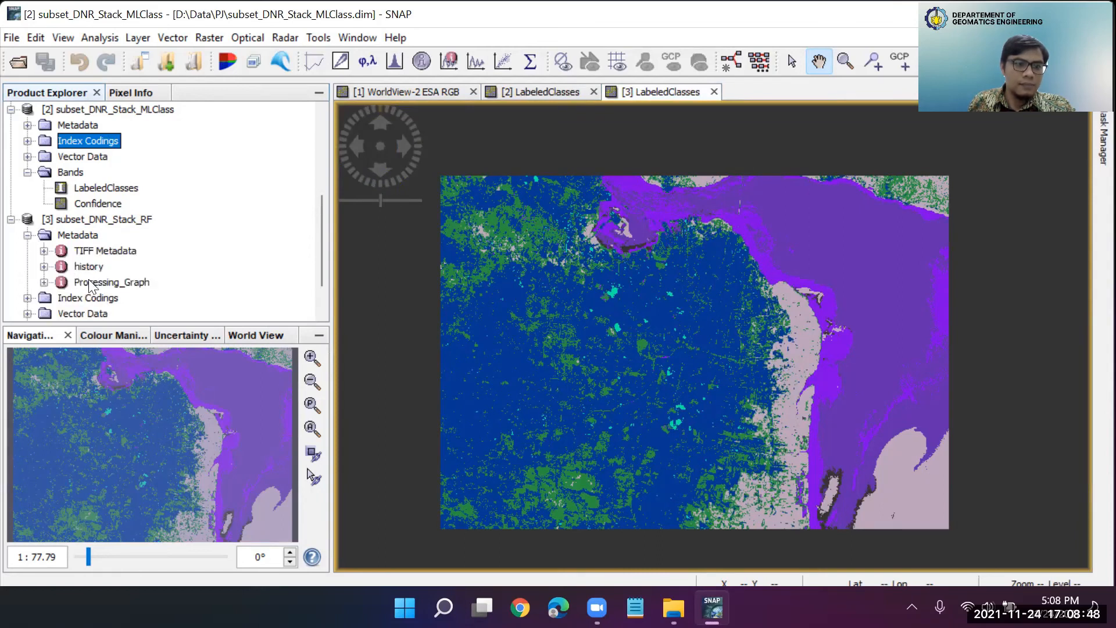
left_click(27, 235)
left_click(710, 336)
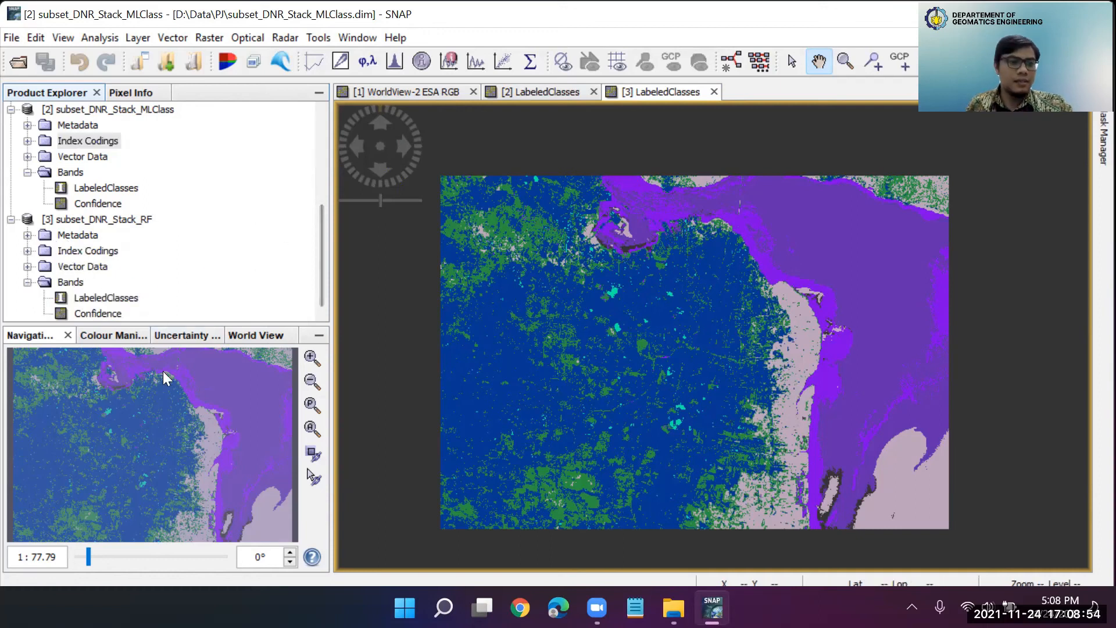
Zoom in on the random forest LabeledClasses map and show its class labels and colours
scroll(682, 350, "down", 2)
scroll(681, 350, "up", 5)
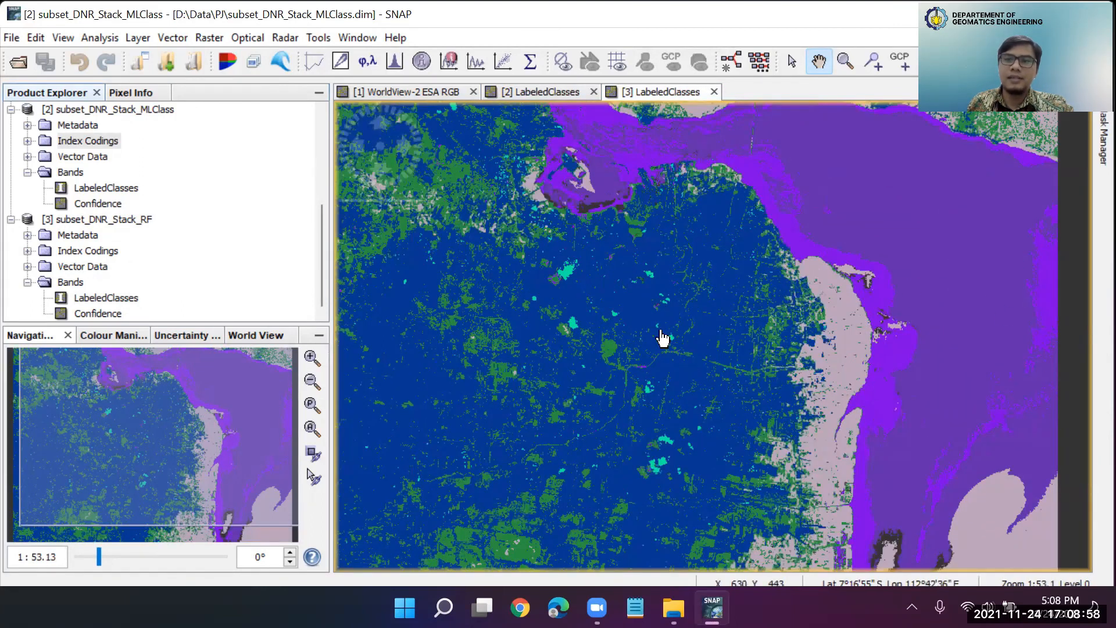
left_click(114, 335)
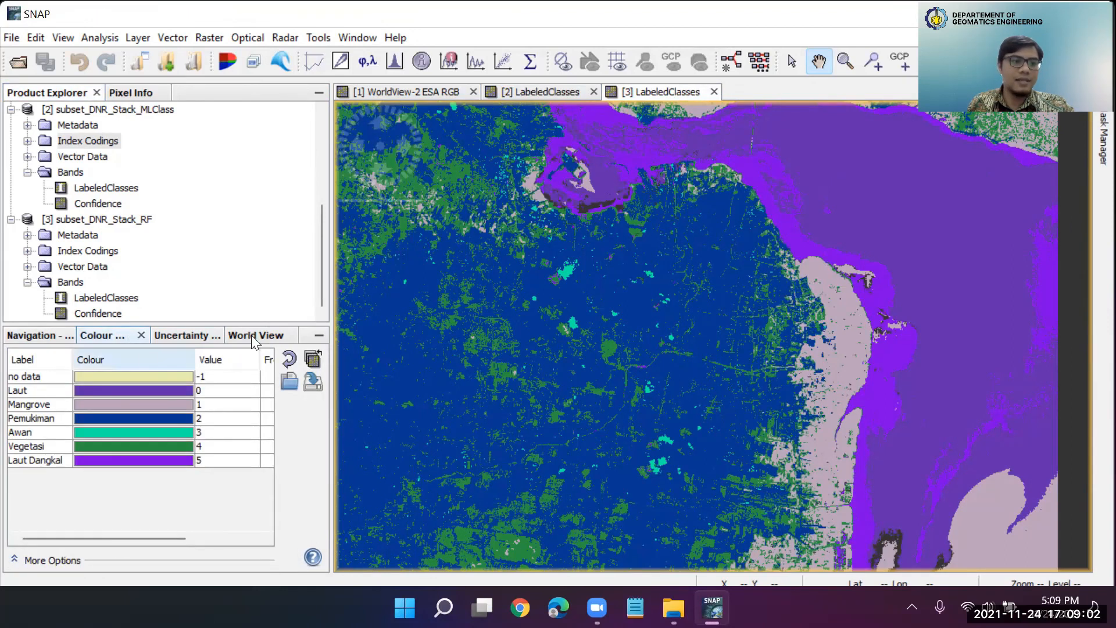
Examine the maximum likelihood LabeledClasses map up close against its class colours, and locate the MLClass and RF products in the product tree
left_click(532, 92)
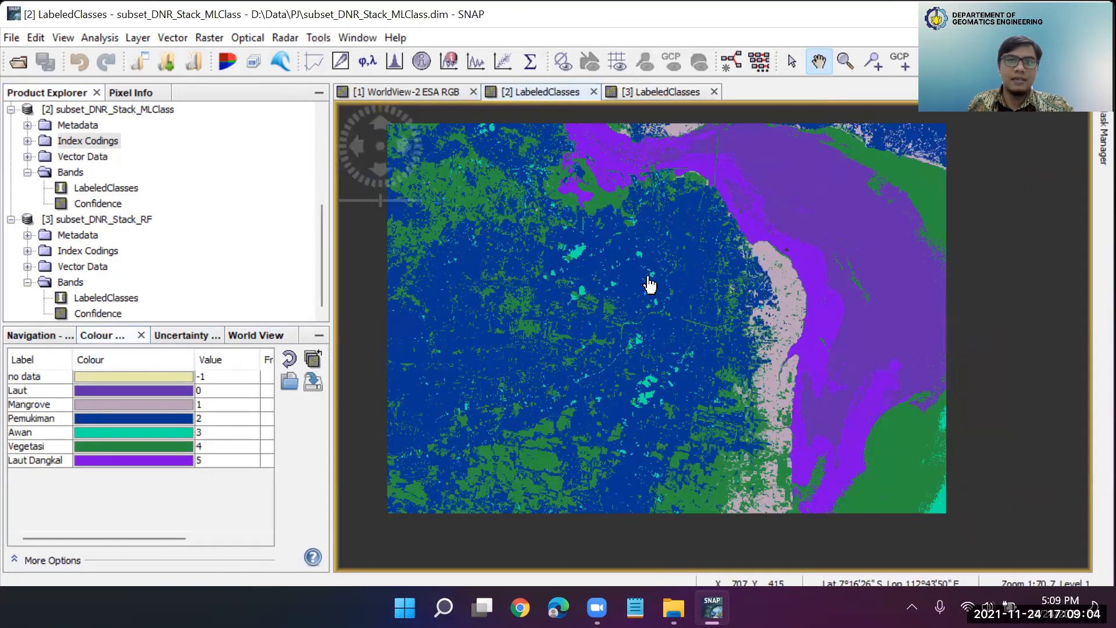
scroll(650, 284, "up", 1)
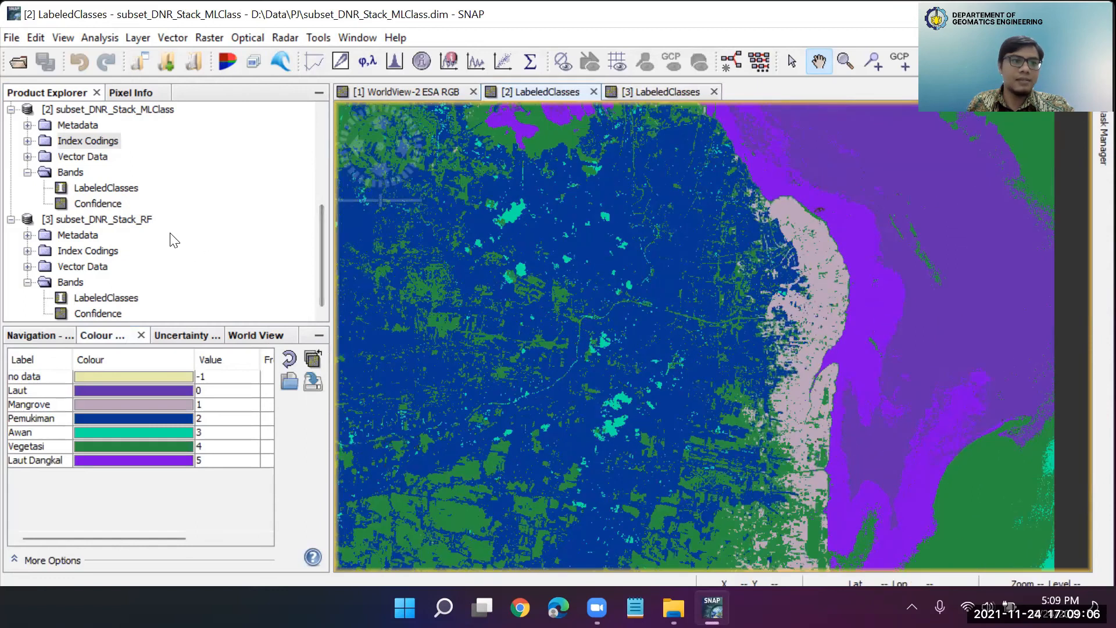
scroll(173, 240, "up", 3)
scroll(174, 239, "down", 2)
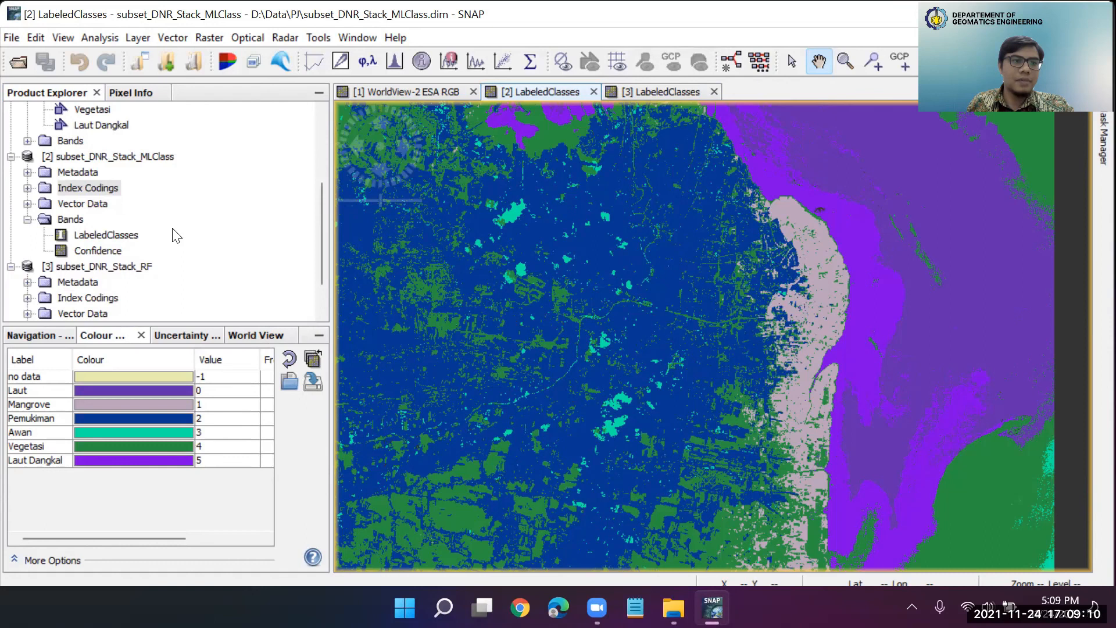
left_click(149, 160)
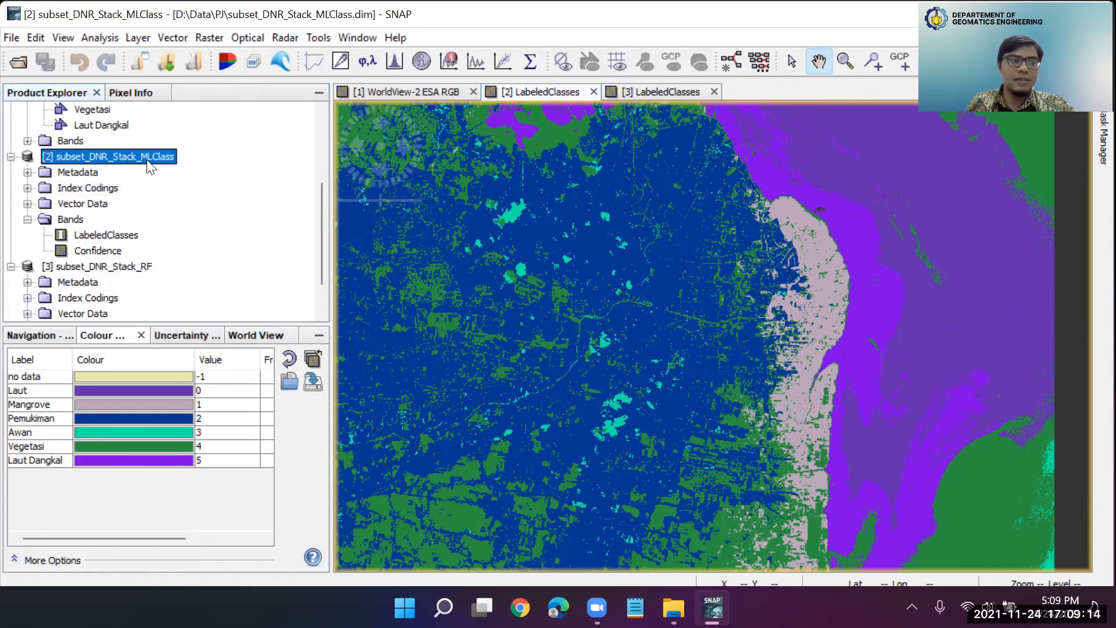
scroll(157, 221, "down", 1)
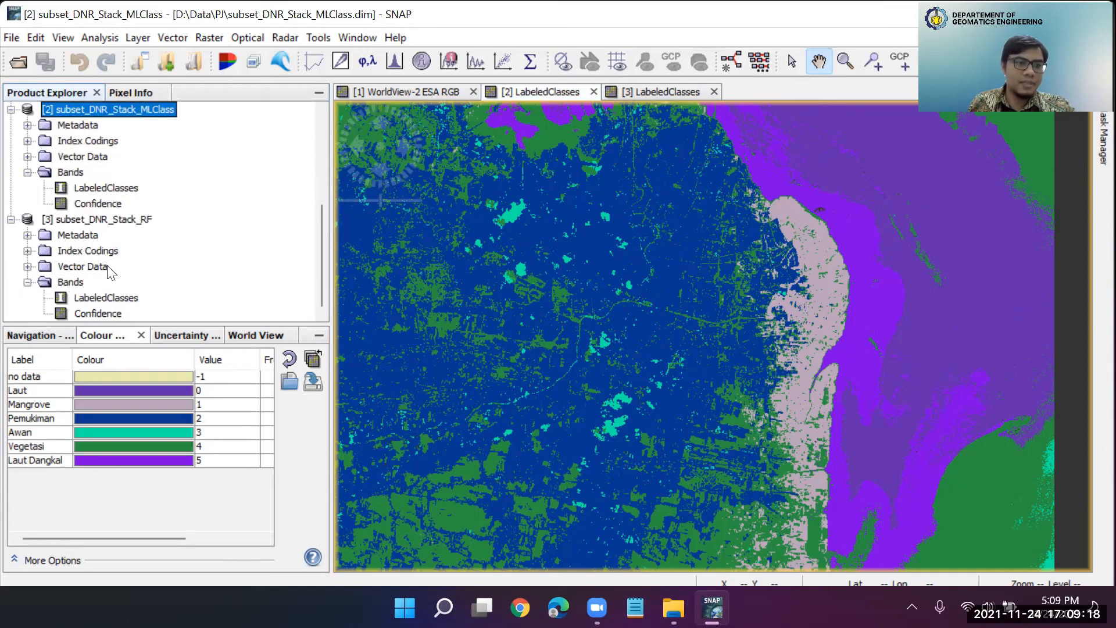
left_click(131, 222)
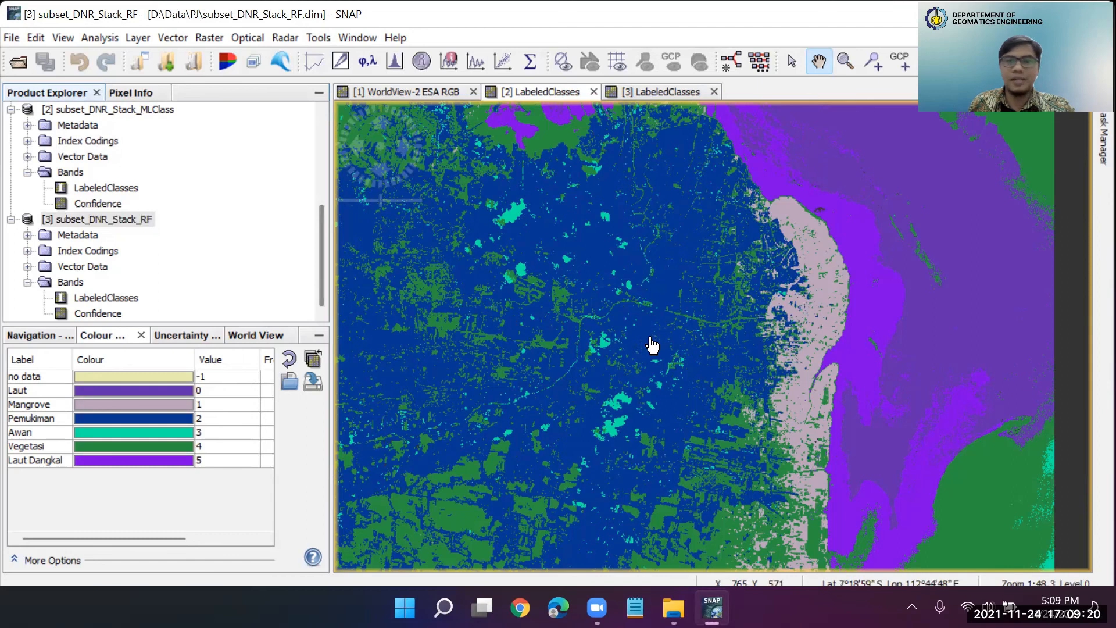
Compare the maximum likelihood and random forest LabeledClasses maps with each other and with the WorldView-2 ESA RGB image
left_click(541, 93)
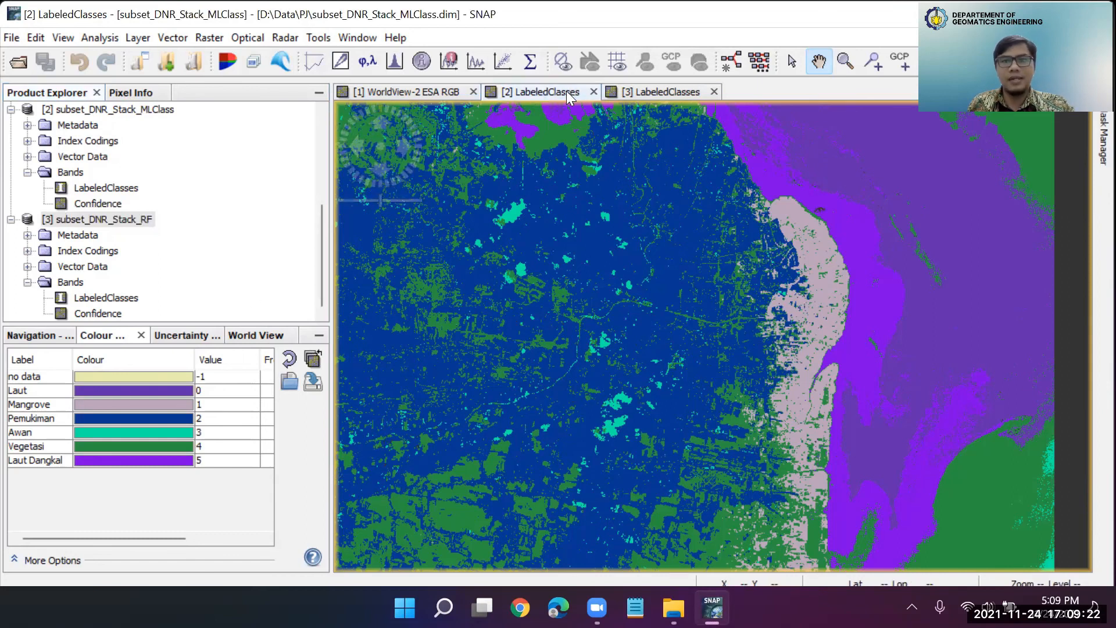
left_click(639, 92)
left_click(550, 96)
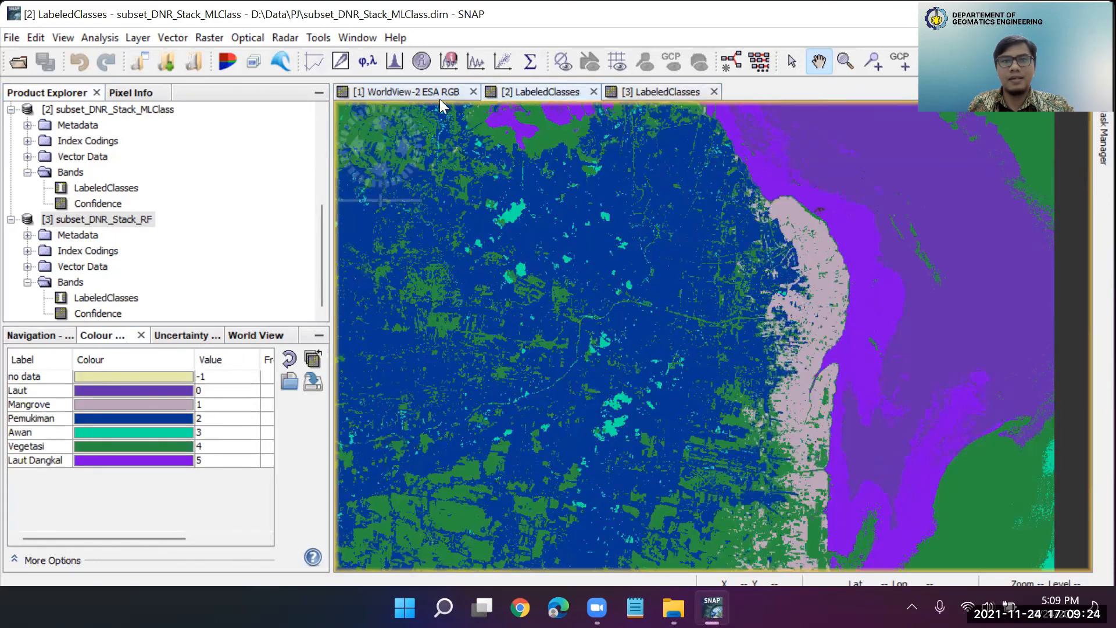
left_click(429, 95)
scroll(675, 336, "up", 2)
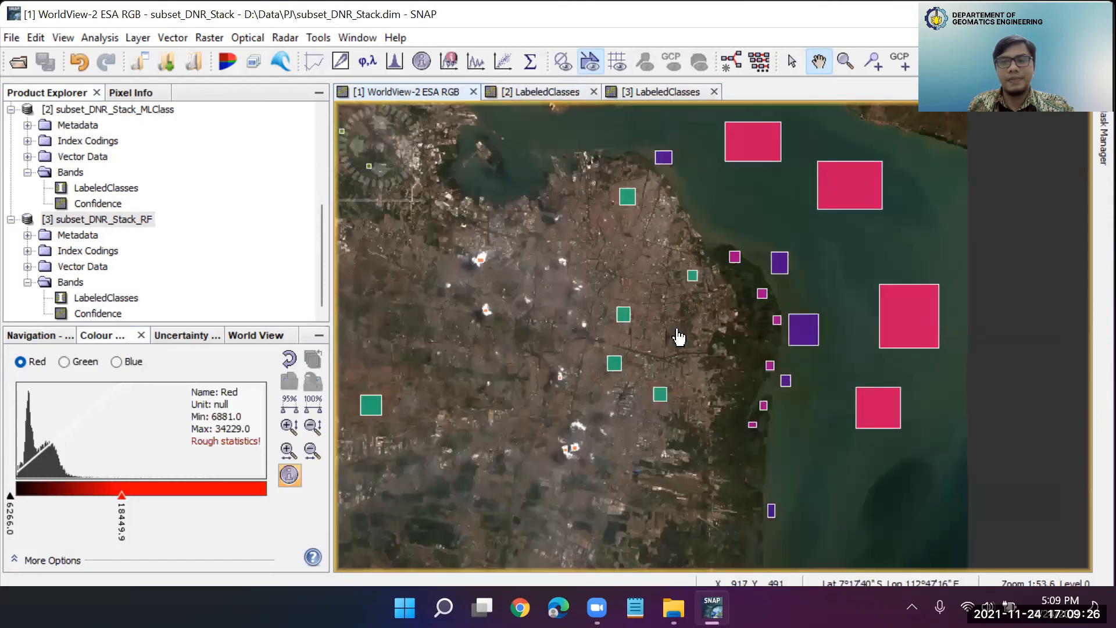